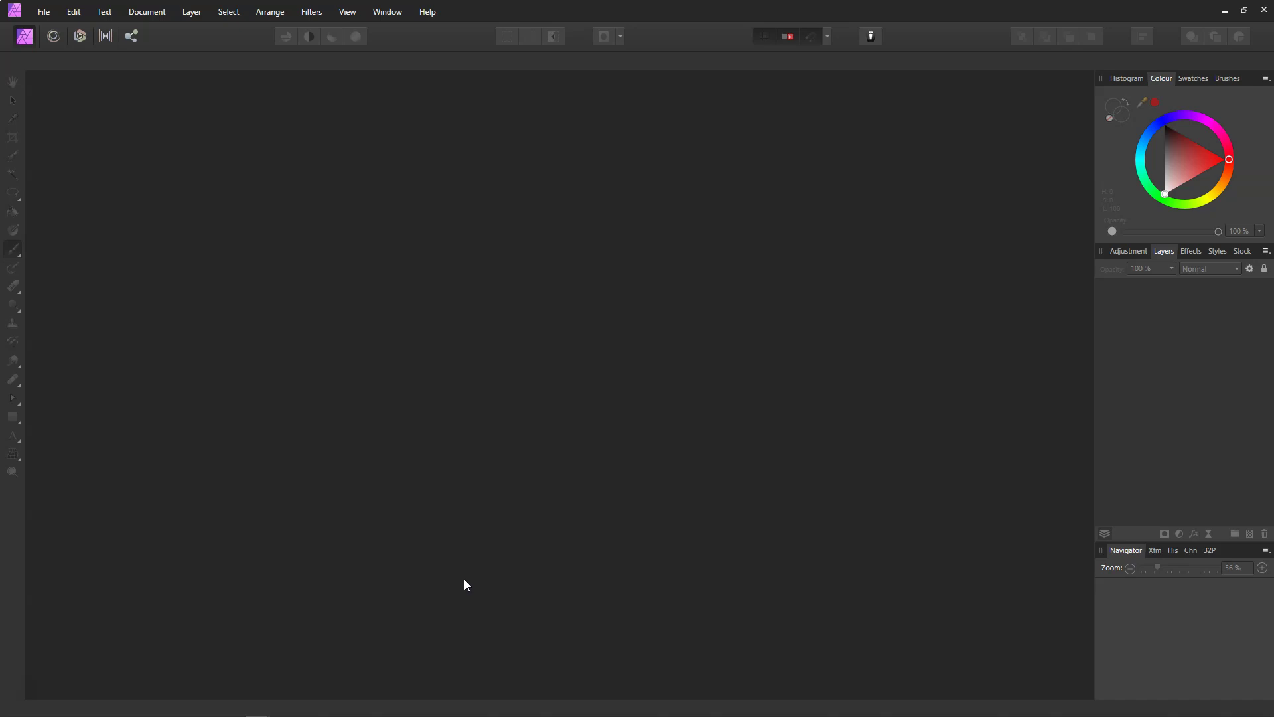
- Create a new document from the 2560×1440 px preset with a blank white canvas
left_click(44, 14)
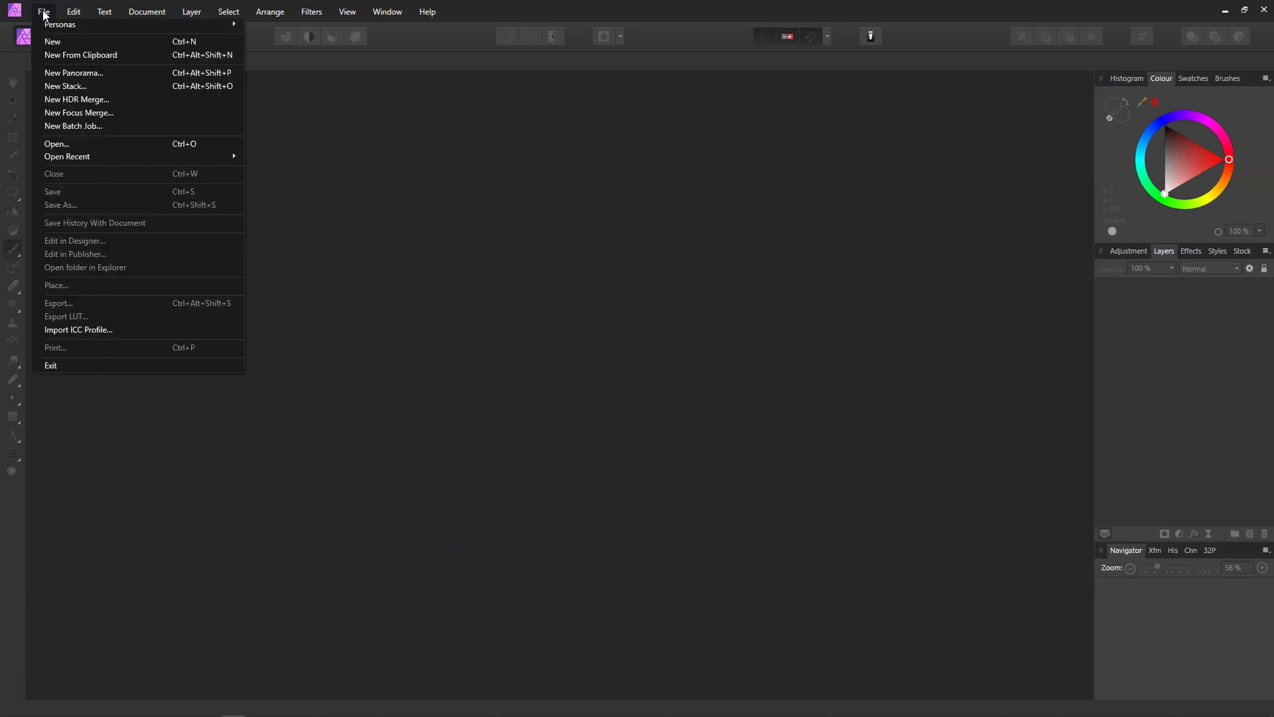
left_click(63, 48)
left_click(680, 529)
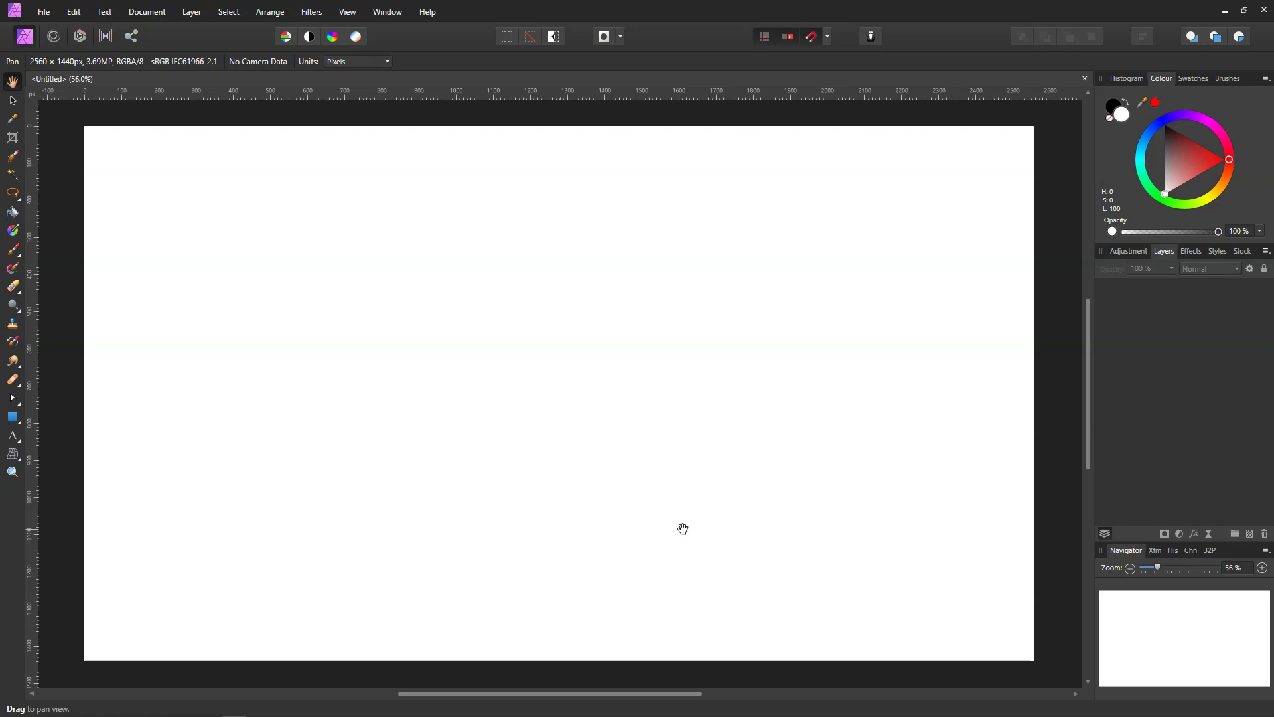
- Place the cat photo from the masking folder, stretched to fill the 2560×1440 canvas
left_click(42, 18)
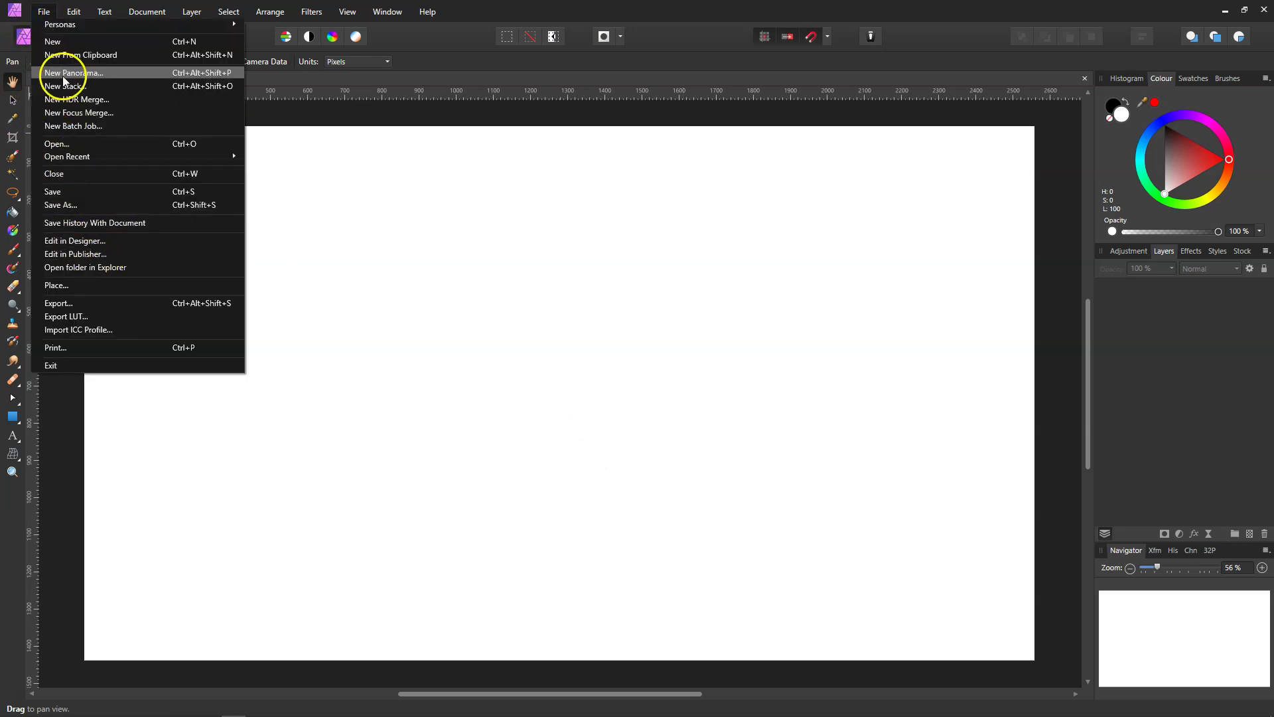
left_click(67, 284)
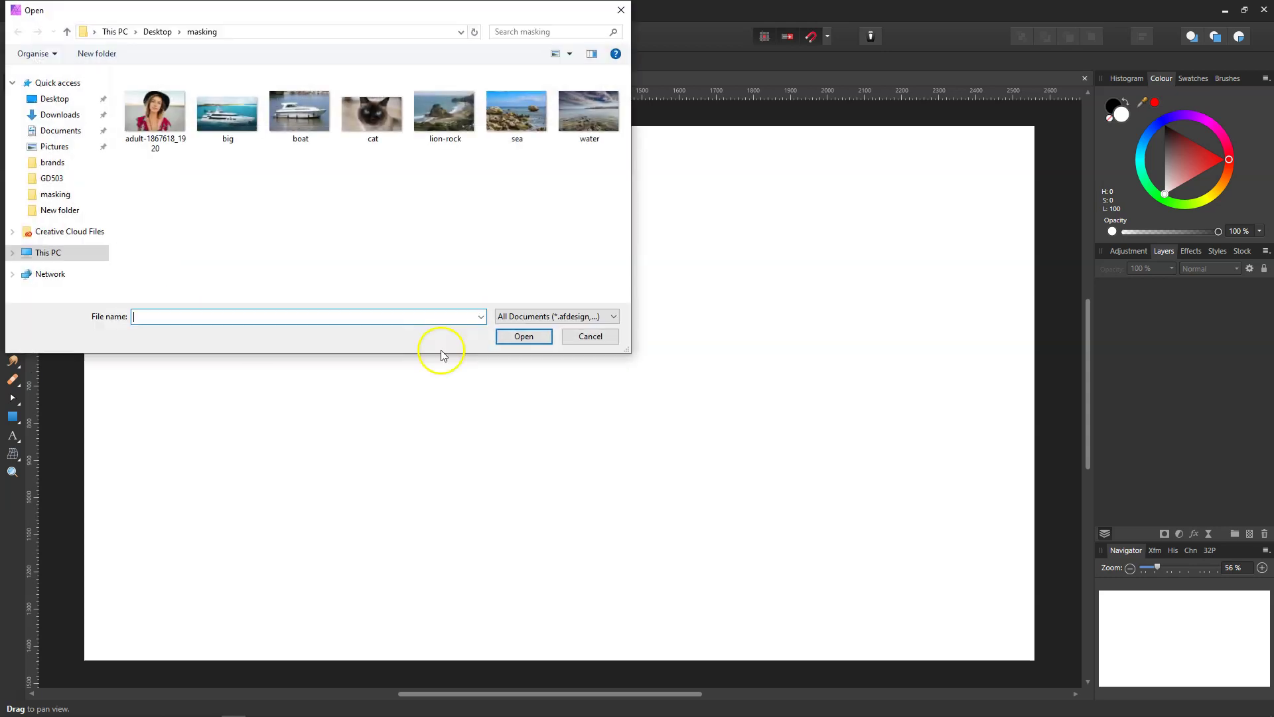
left_click(367, 118)
left_click(523, 337)
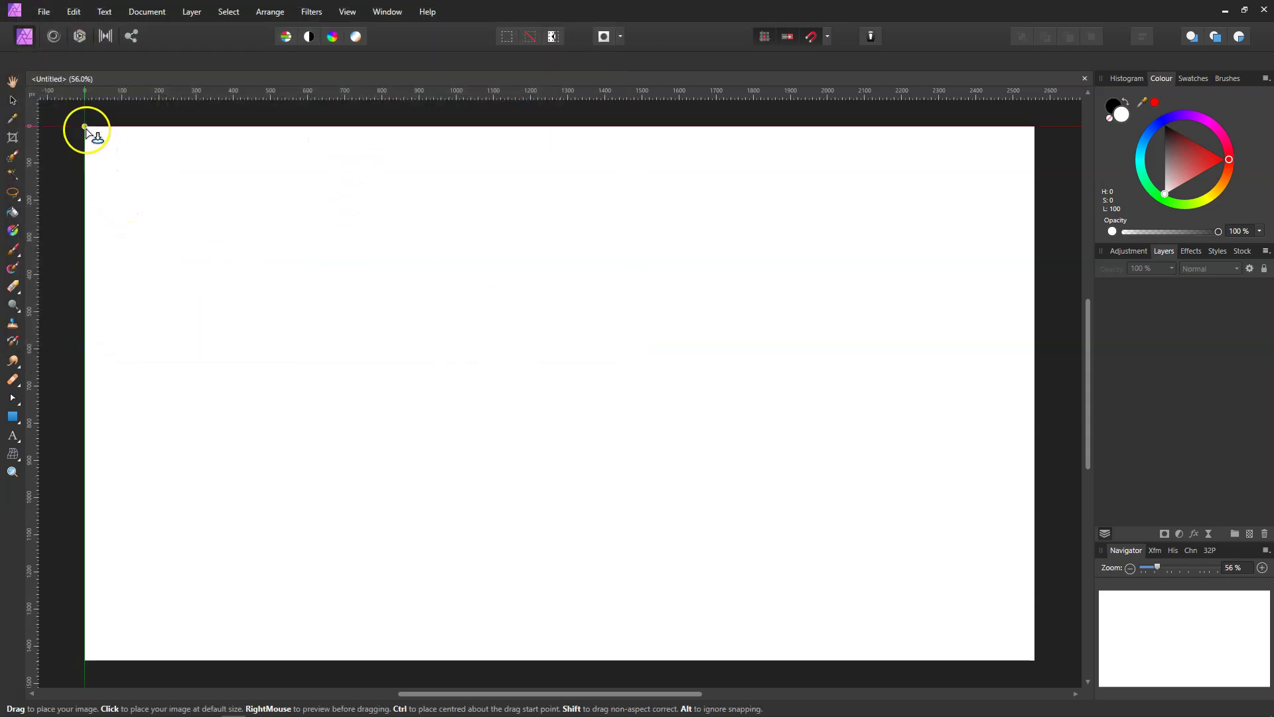
left_click_drag(86, 130, 1030, 665)
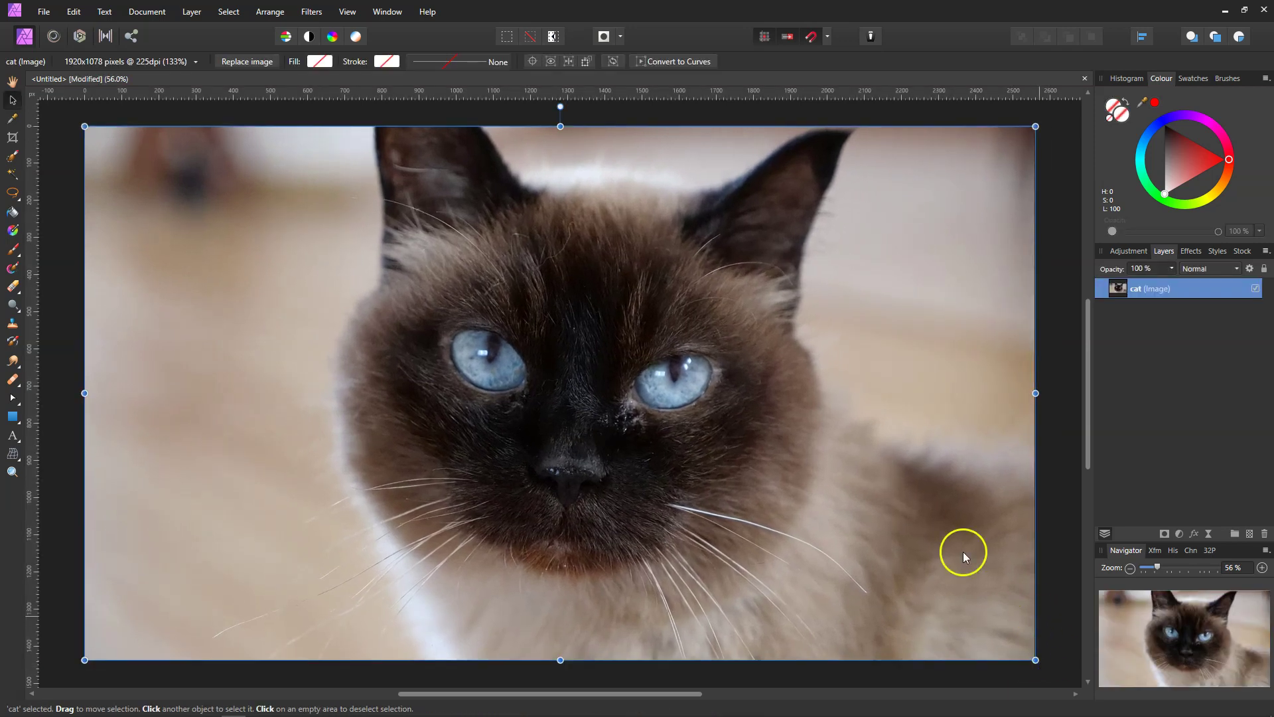
left_click(1067, 335)
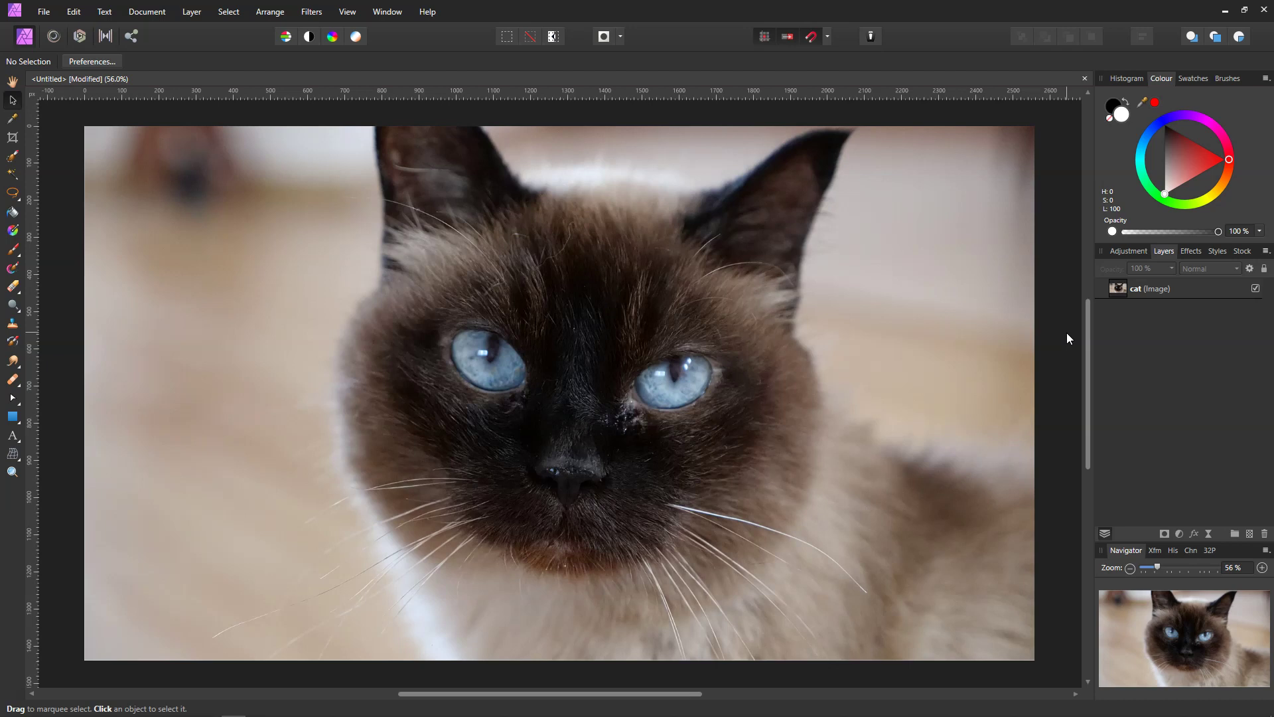
- Add an HSL Shift adjustment with the hue shifted about 54° to turn the eyes green
left_click(1179, 534)
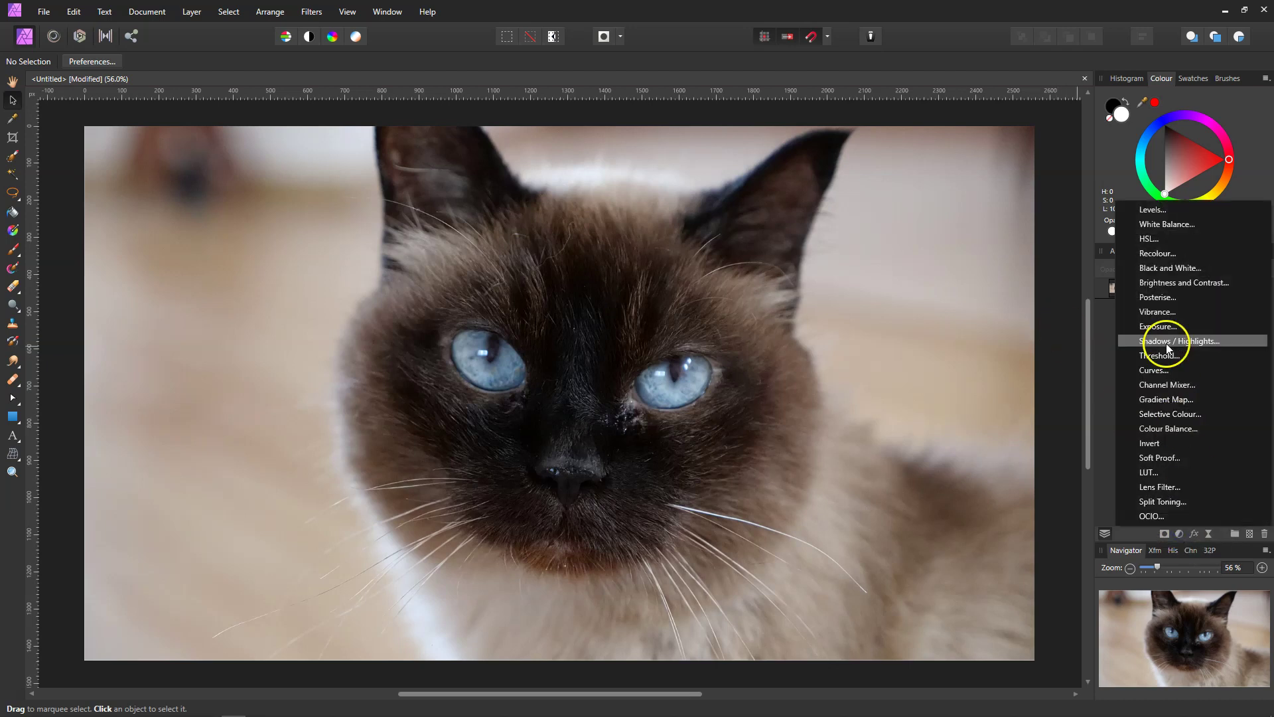
left_click(1147, 243)
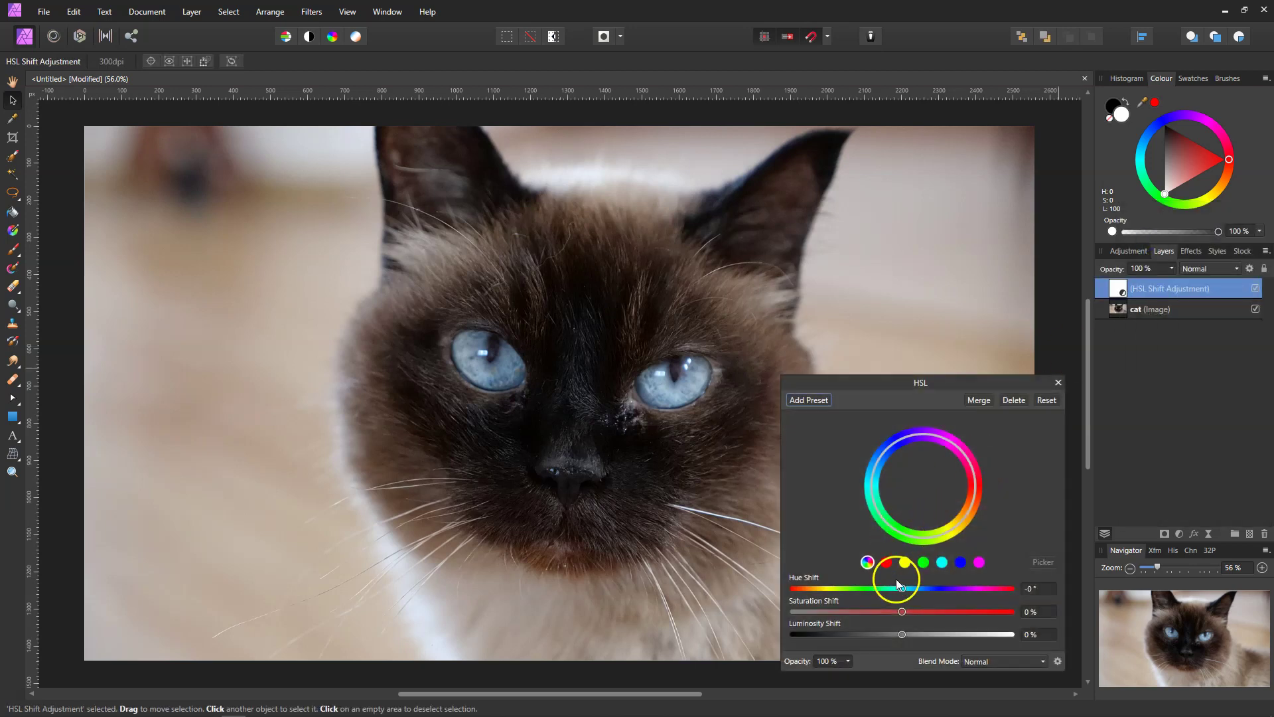
left_click_drag(902, 590, 933, 588)
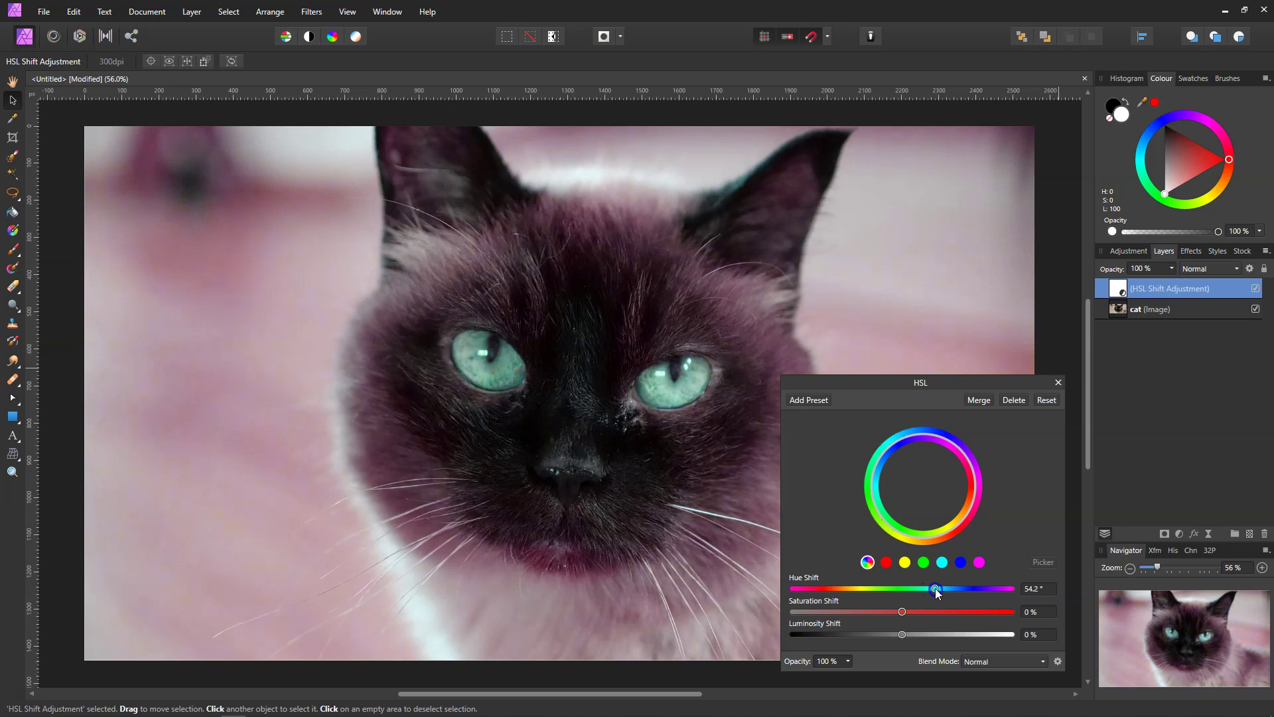
left_click(1058, 382)
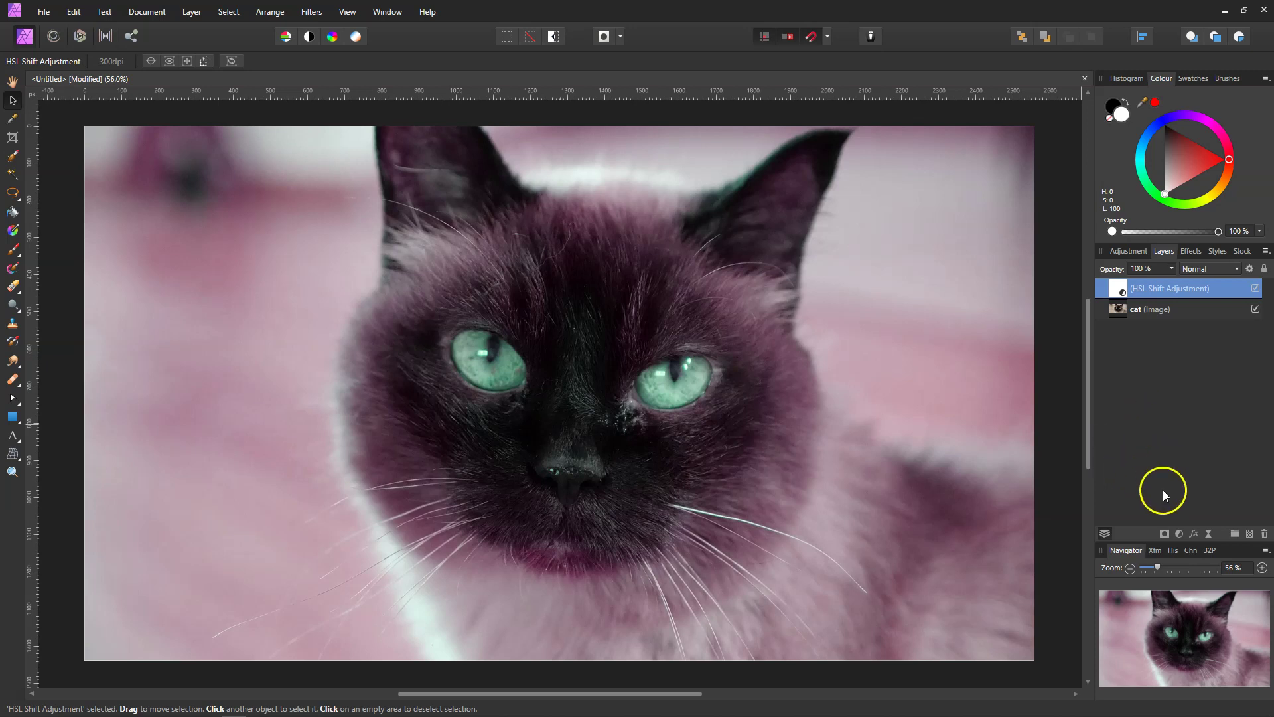
- Add a mask to the HSL Shift adjustment so its hue shift is hidden
left_click(1165, 534, "alt")
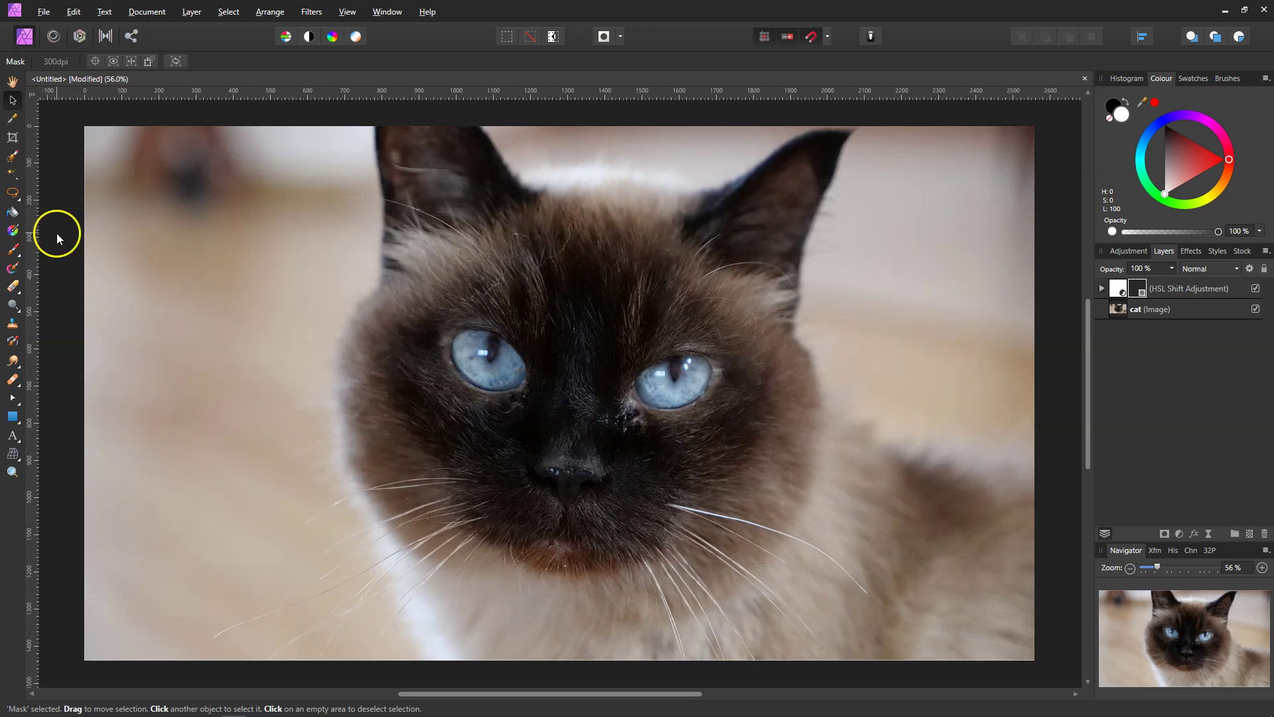
- Set up the Paint Brush with white colour, targeting the HSL adjustment's mask
left_click(12, 251)
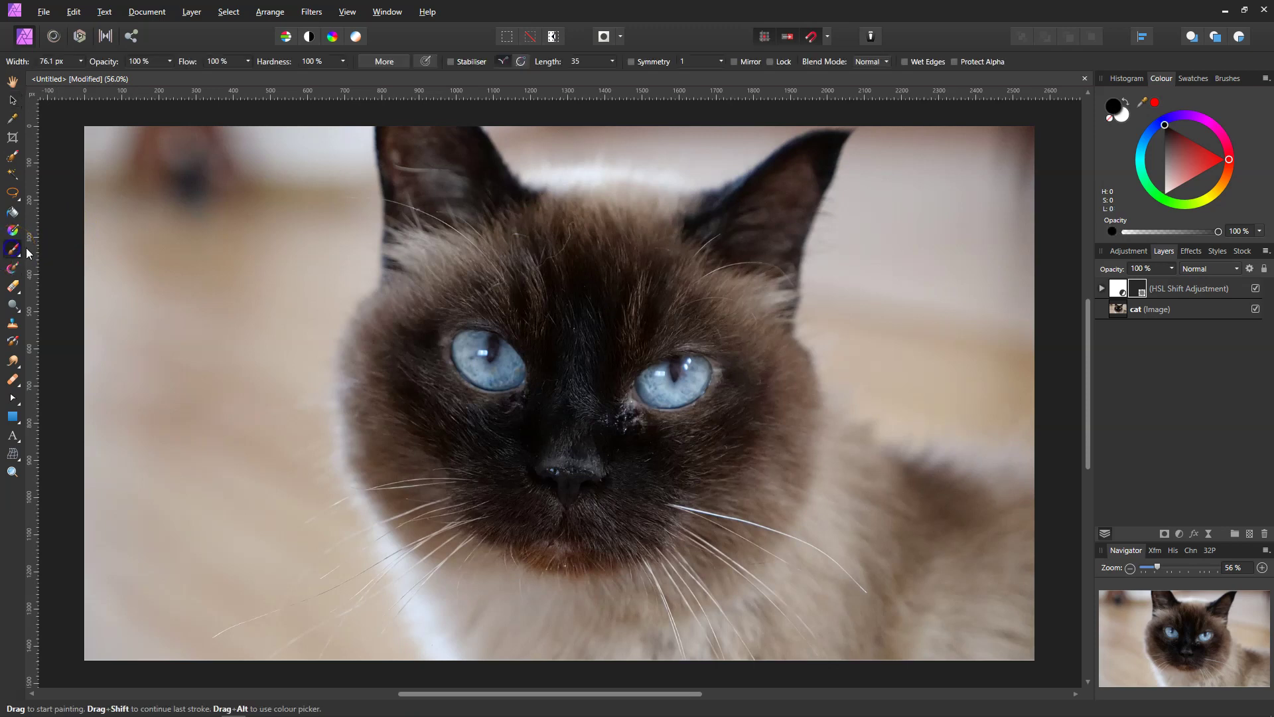
left_click(1123, 103)
left_click(1102, 288)
left_click(1167, 309)
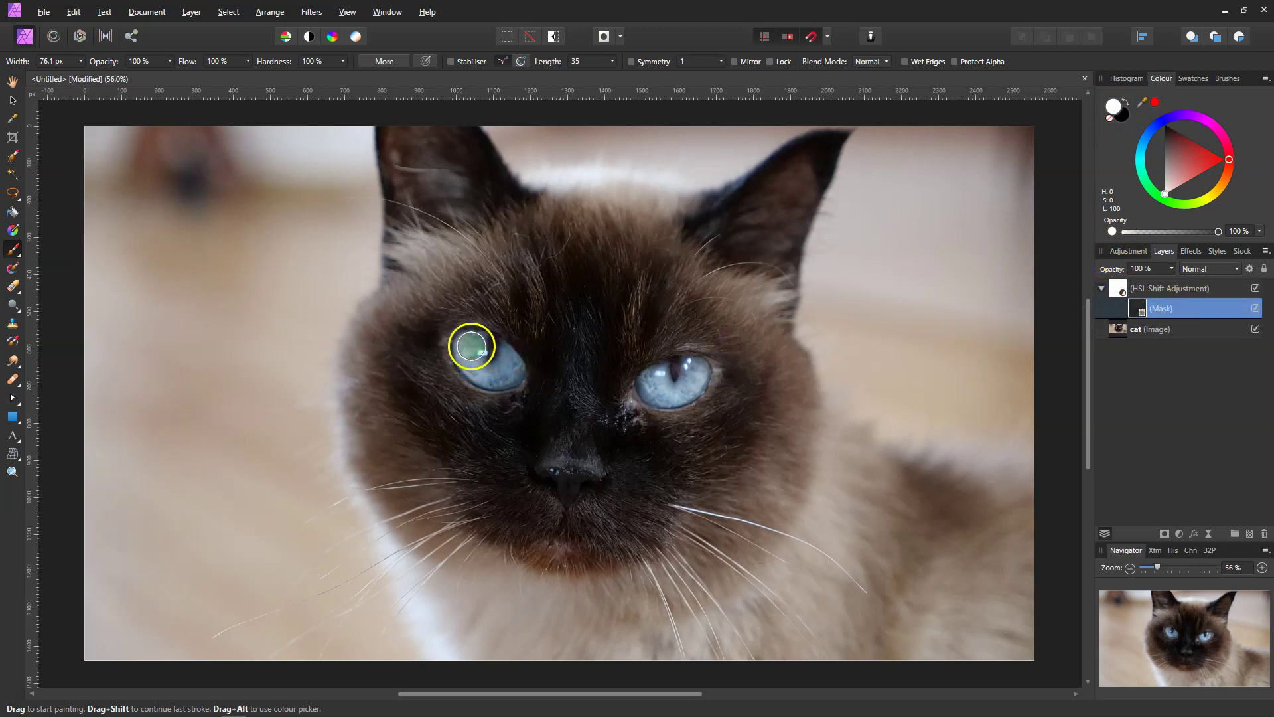
- Paint white over both of the cat's eyes on the mask to reveal the green hue
mouse_move(472, 344)
left_mouse_down()
mouse_move(511, 376)
mouse_move(470, 355)
left_mouse_up()
mouse_move(645, 387)
left_mouse_down()
mouse_move(700, 370)
mouse_move(683, 391)
mouse_move(671, 375)
mouse_move(657, 392)
mouse_move(663, 382)
left_mouse_up()
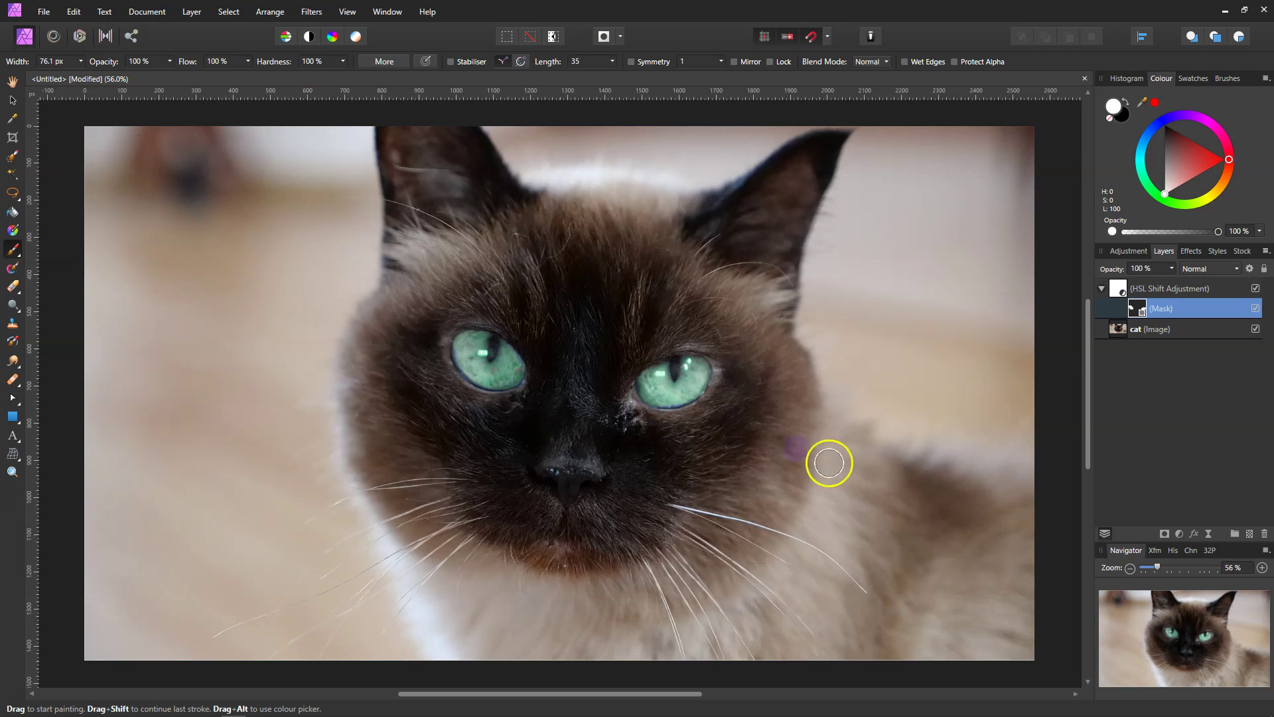
left_click(1138, 310)
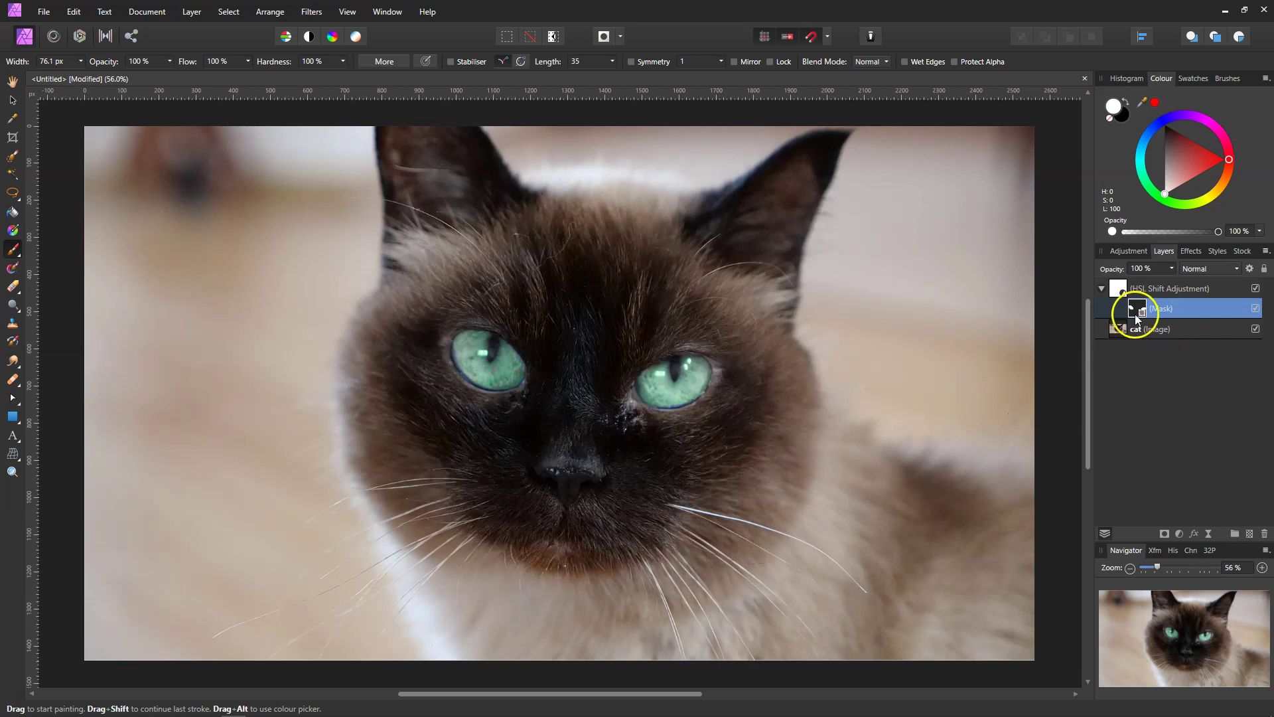
left_click(520, 205)
- Open the yacht photo big.jpg as a separate document, keeping the cat document open
left_click(1085, 79)
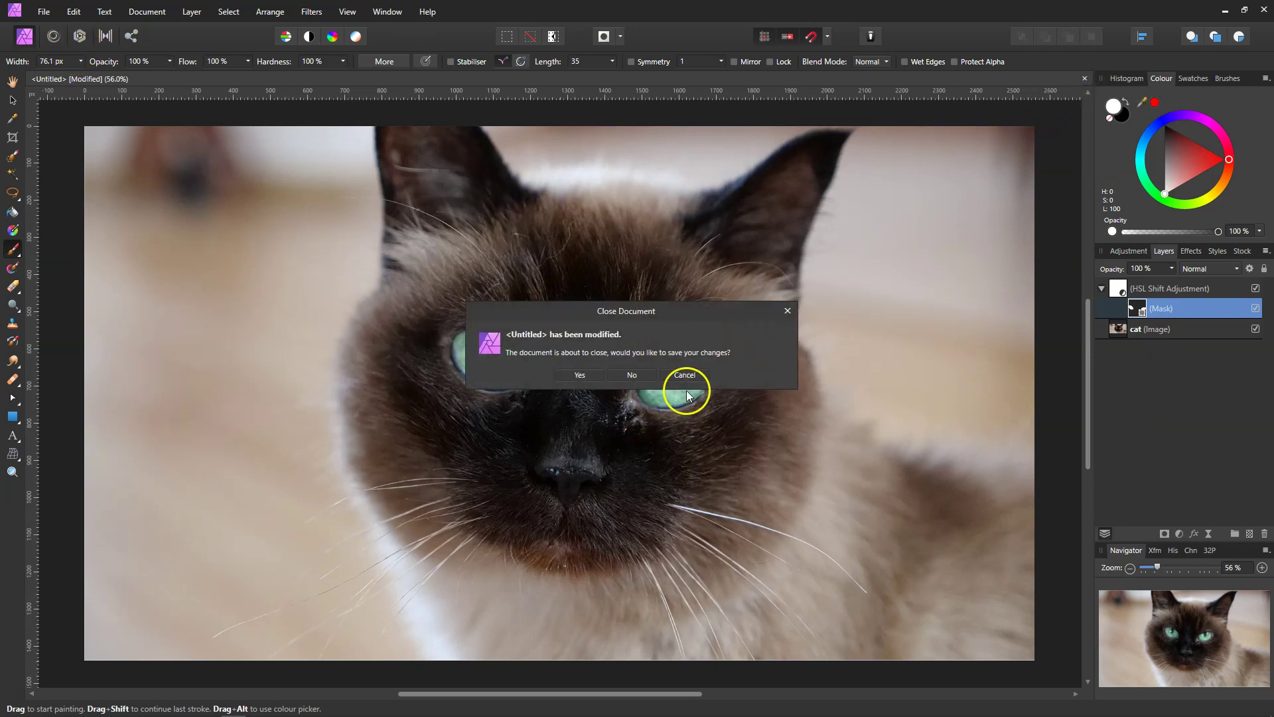
left_click(682, 375)
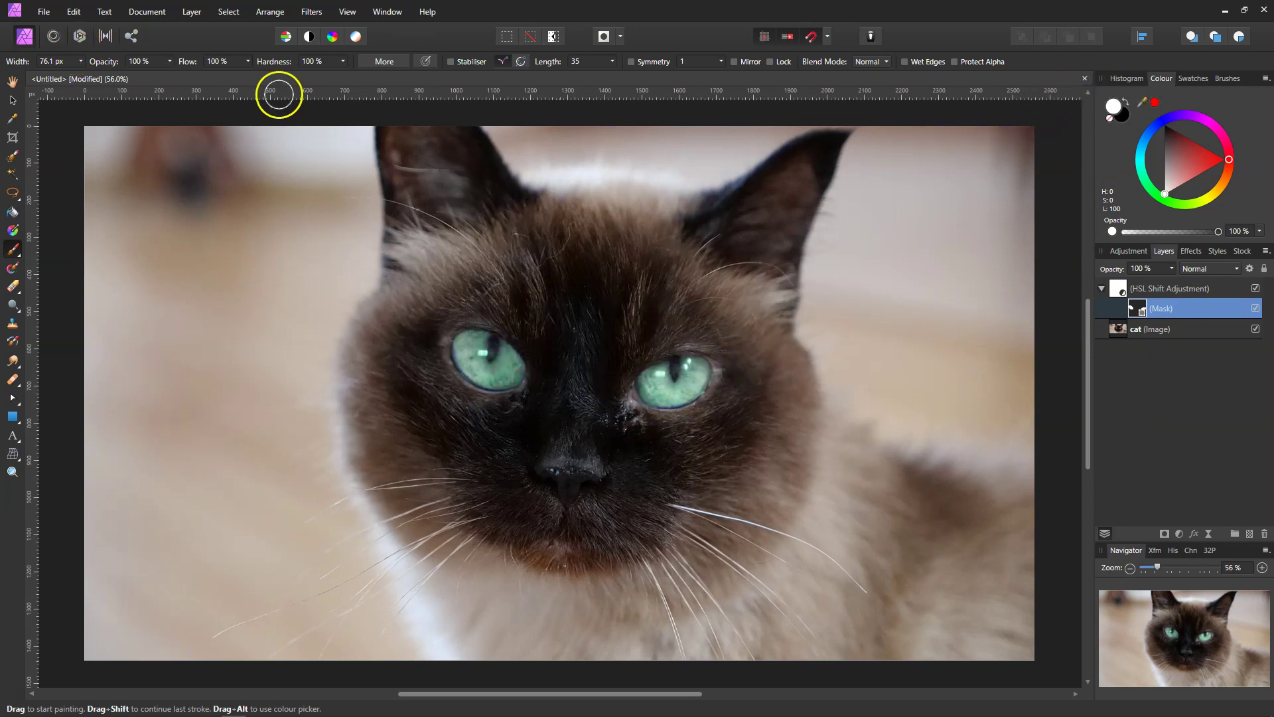
left_click(42, 12)
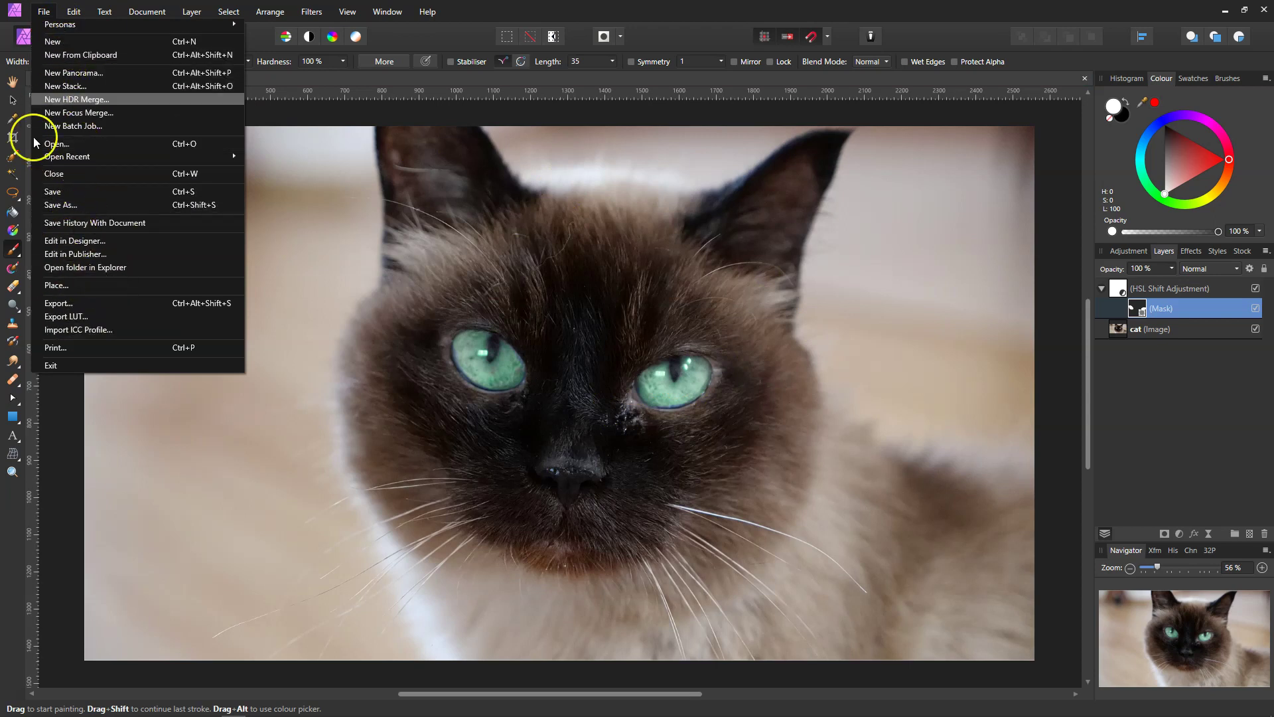
left_click(56, 144)
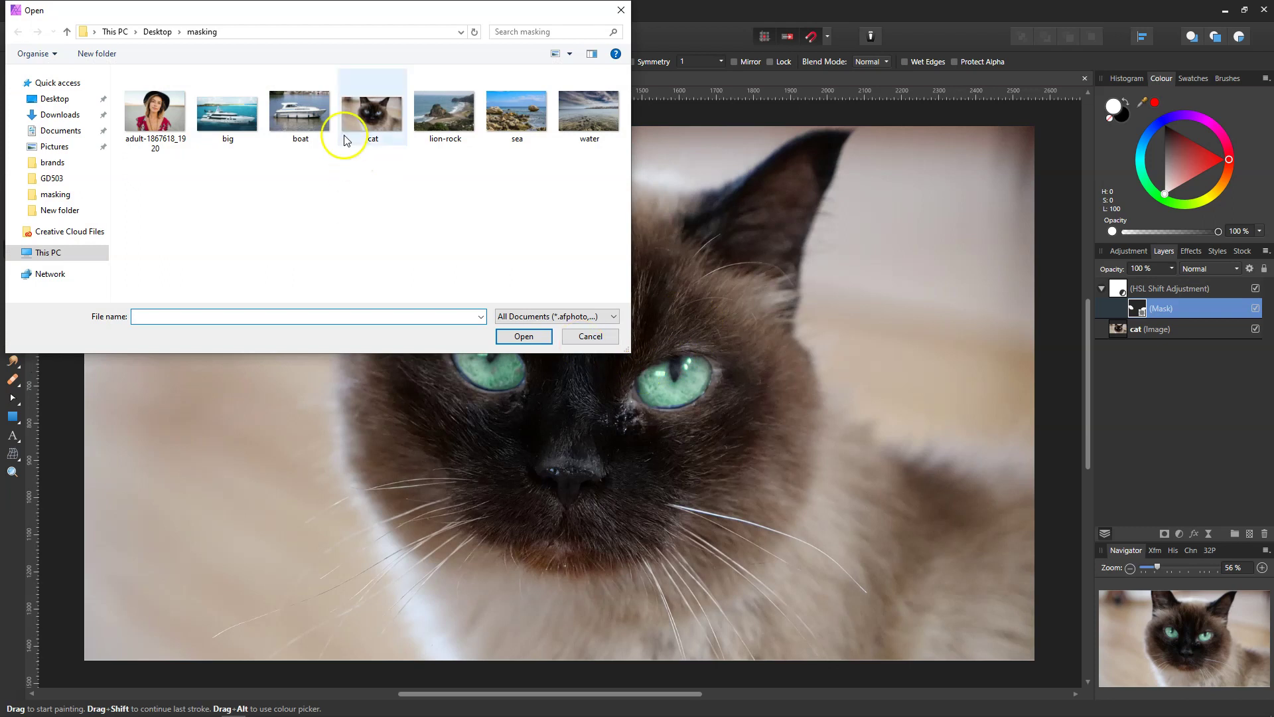
left_click(227, 111)
left_click(524, 336)
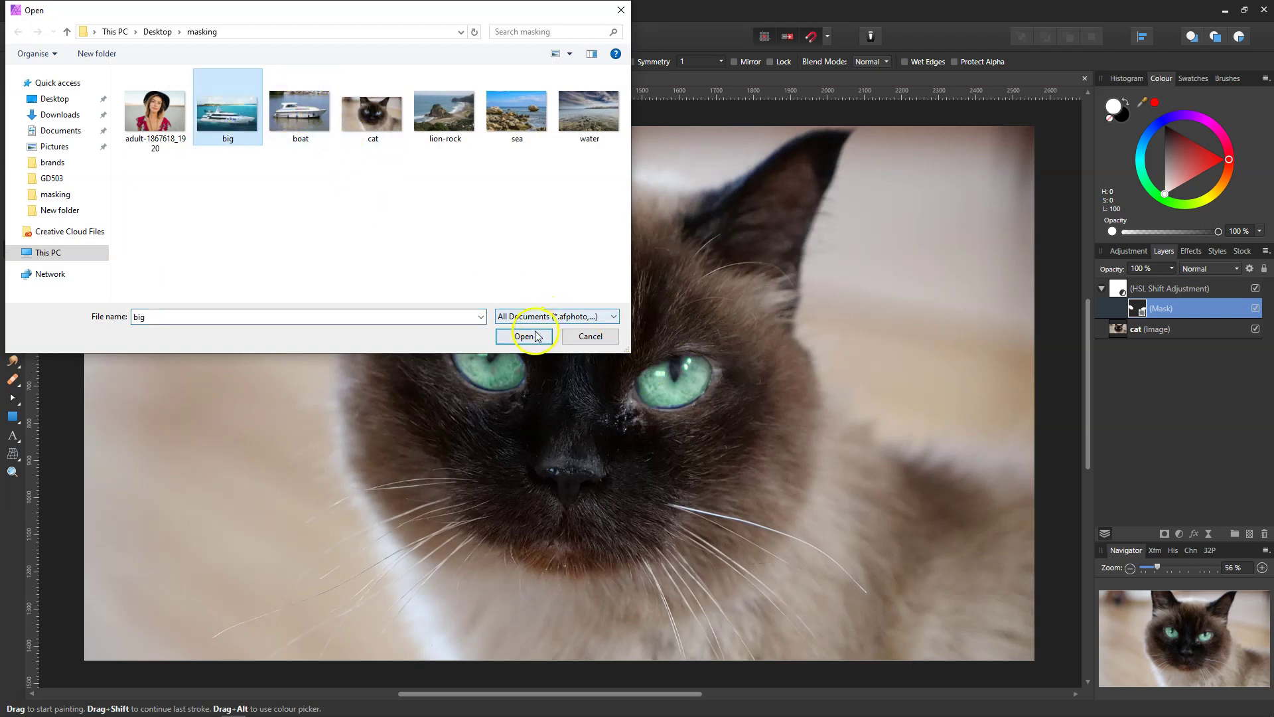
key("h")
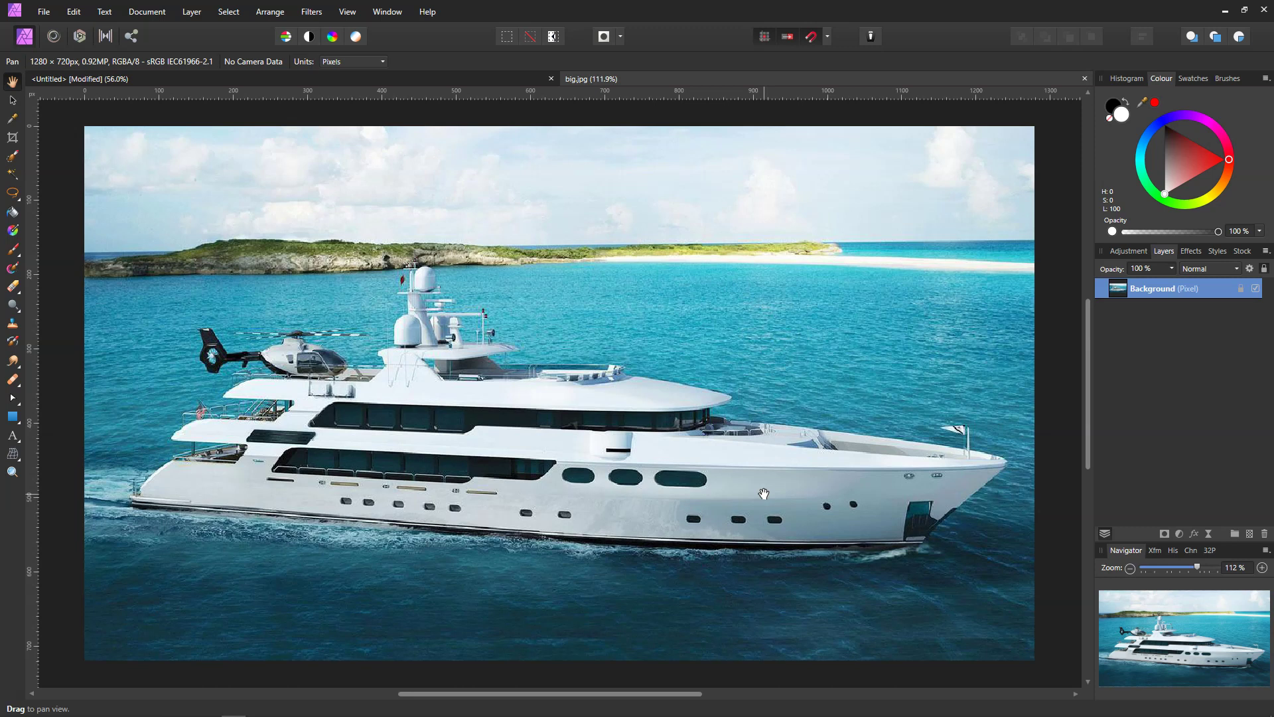
- Add a Curves adjustment with its midpoint raised to brighten the whole yacht photo
mouse_move(763, 494)
left_mouse_down()
mouse_move(745, 489)
mouse_move(745, 461)
mouse_move(671, 498)
mouse_move(1142, 373)
left_mouse_up()
left_click(1180, 534)
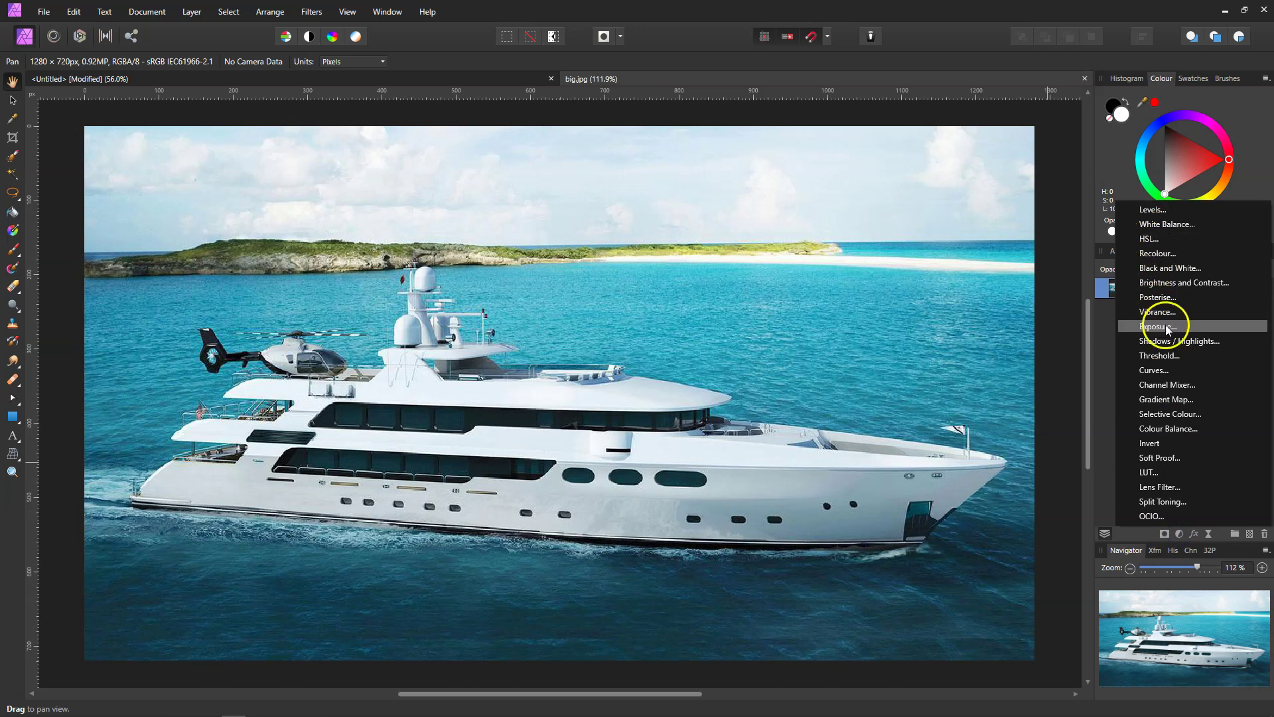
left_click(1164, 369)
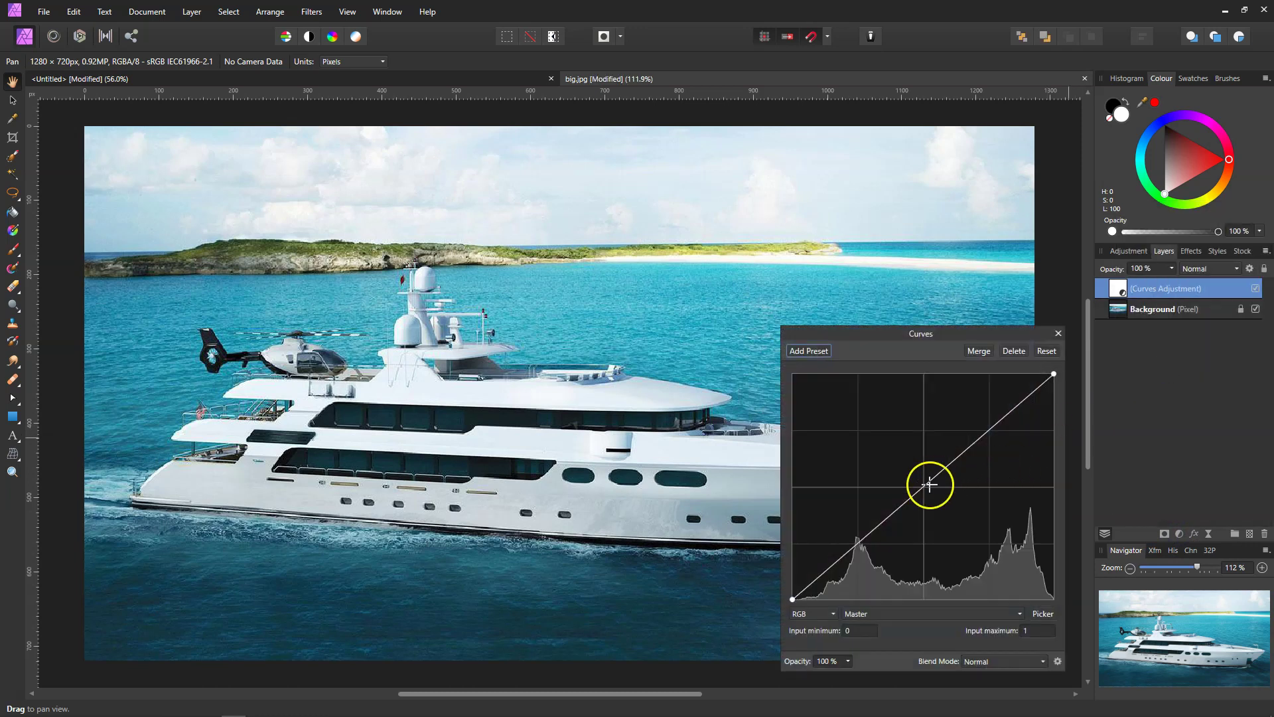
left_click_drag(930, 485, 902, 457)
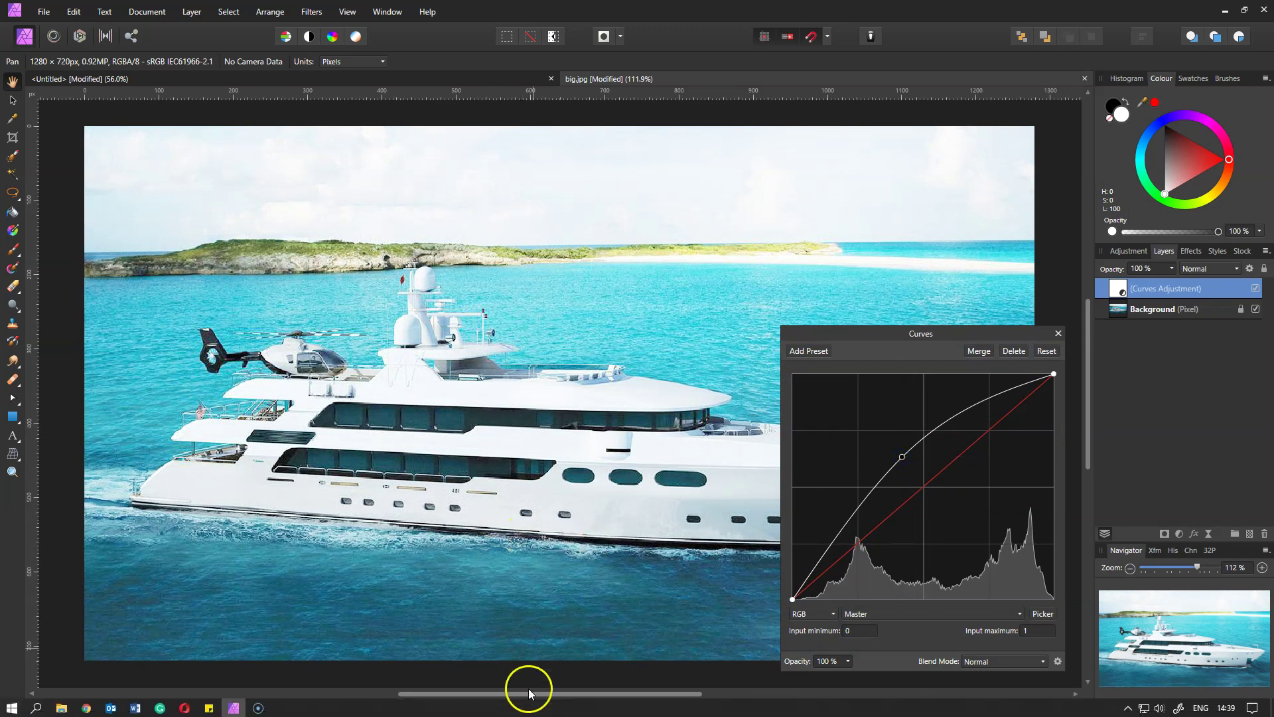
left_click(1057, 335)
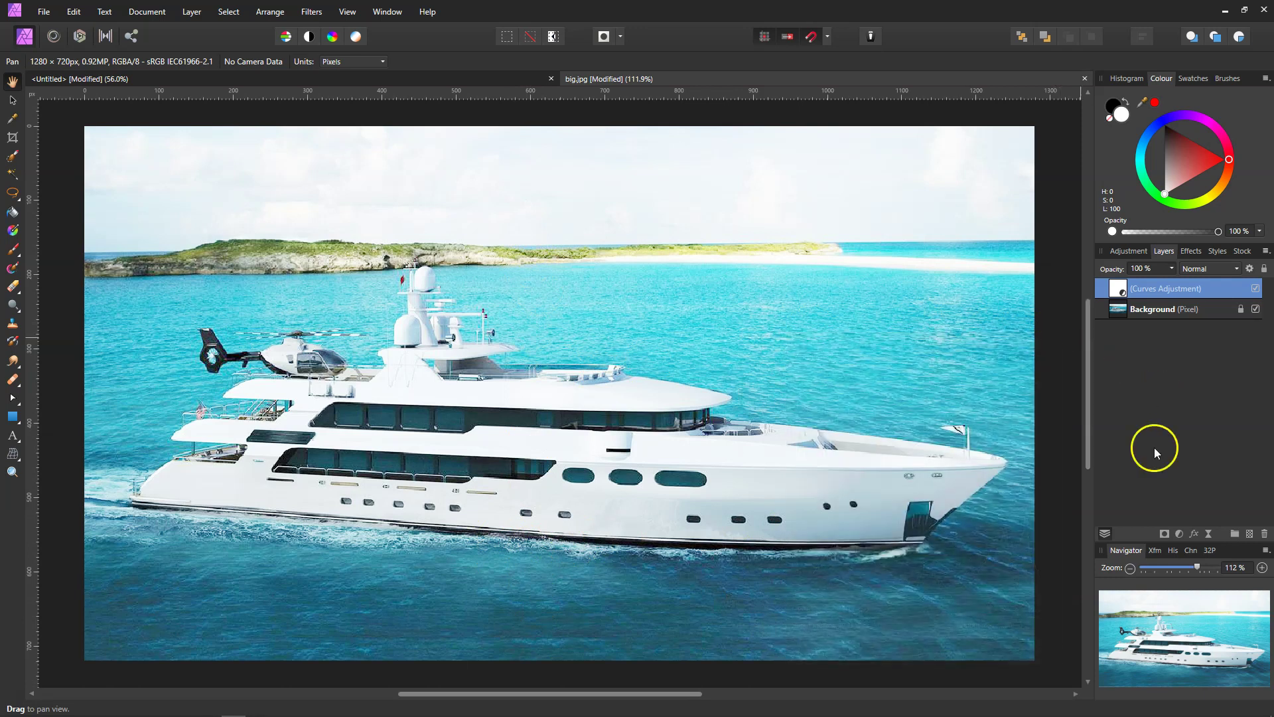
- Mask the Curves adjustment with a black gradient from the yacht's side to the bottom edge
left_click(1163, 533)
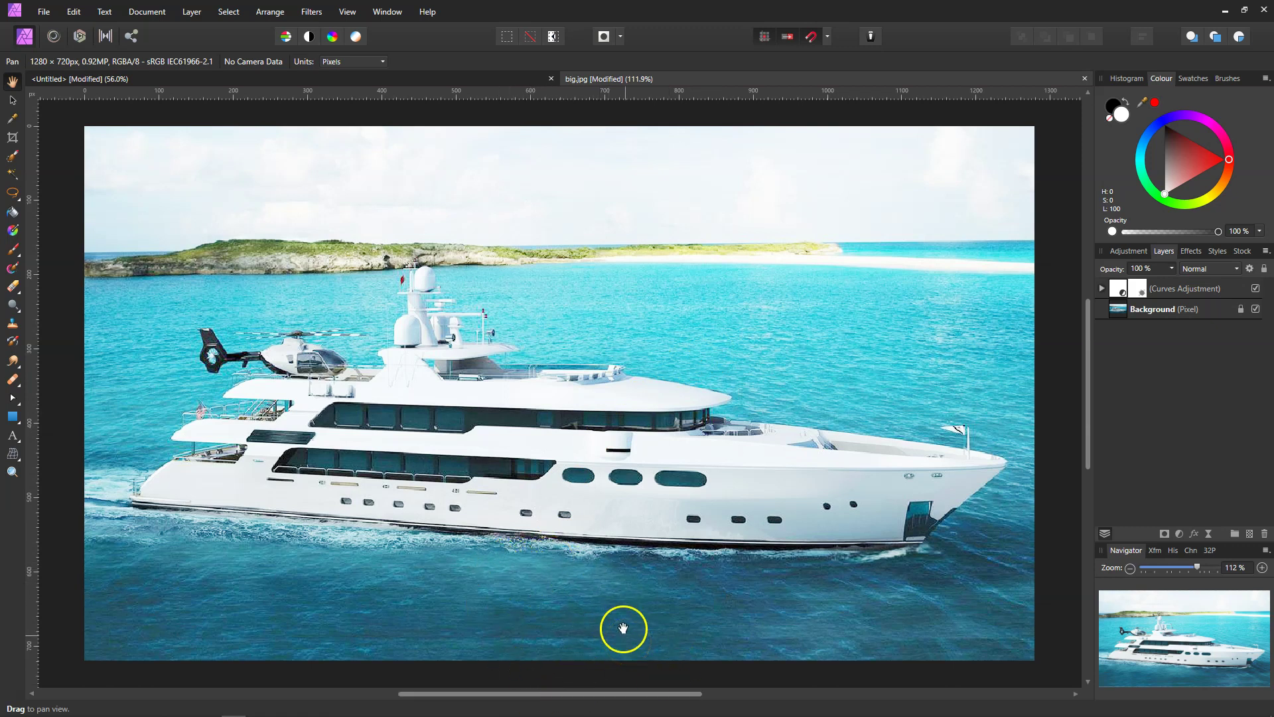
left_click(12, 232)
left_click_drag(569, 455, 585, 509)
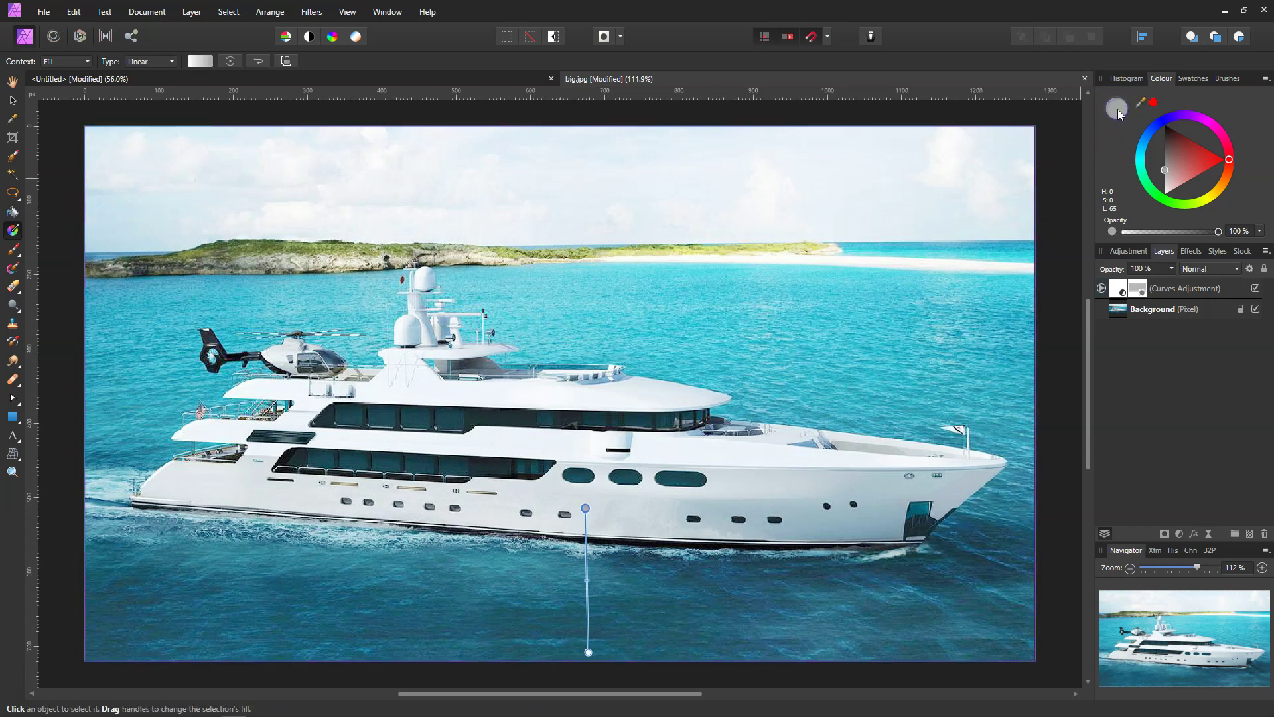
left_click_drag(1164, 170, 1163, 126)
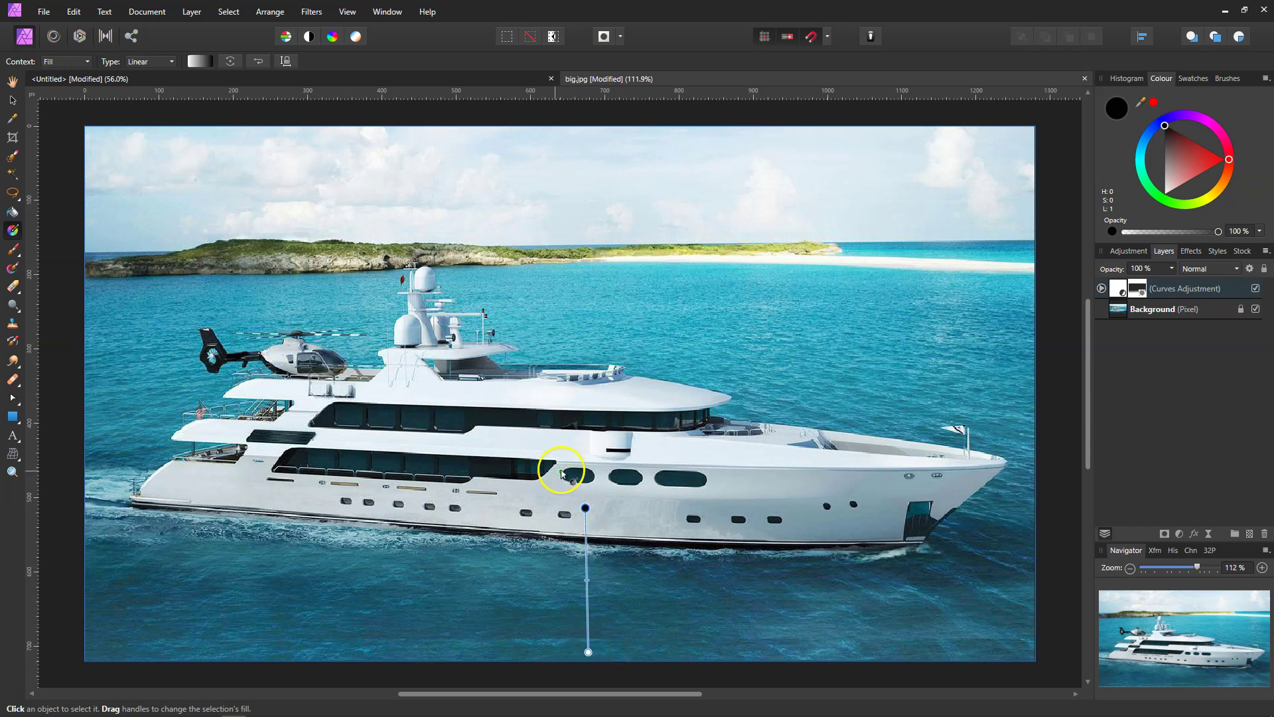
left_click(1101, 288)
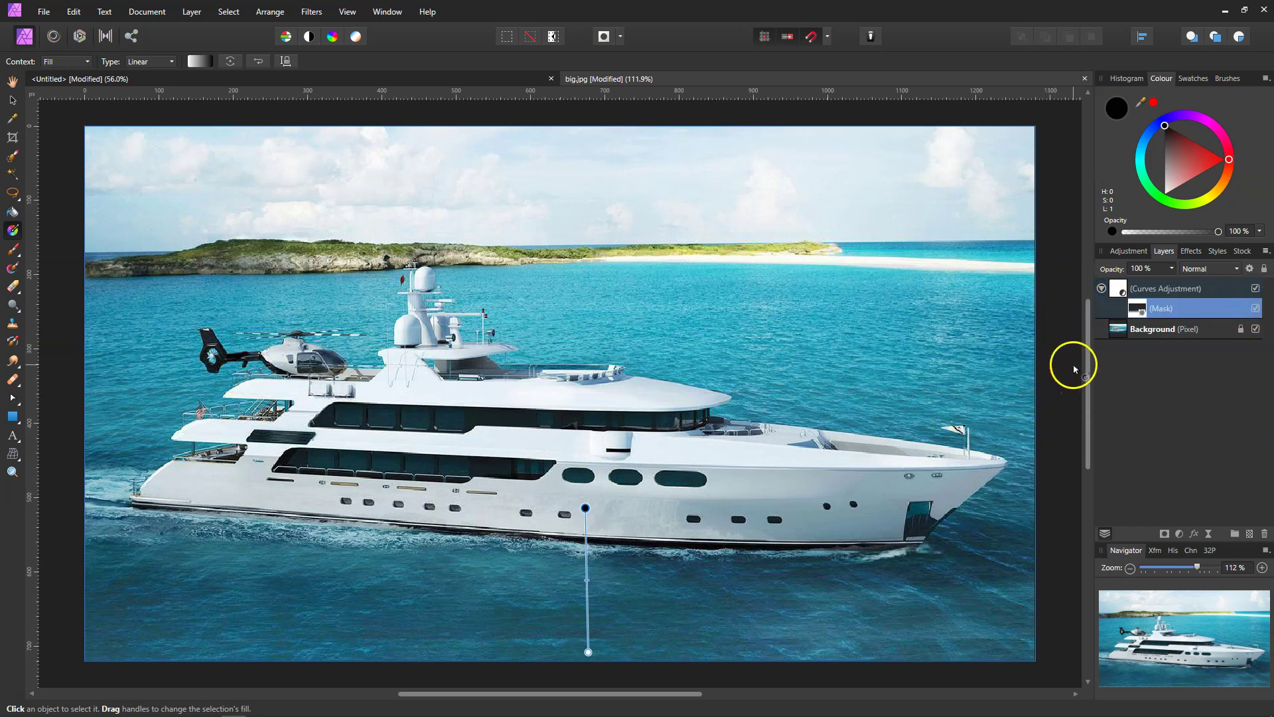
- Toggle the Curves mask and adjustment visibility to compare, leaving the mask switched off
left_click(1143, 390)
left_click(1256, 308)
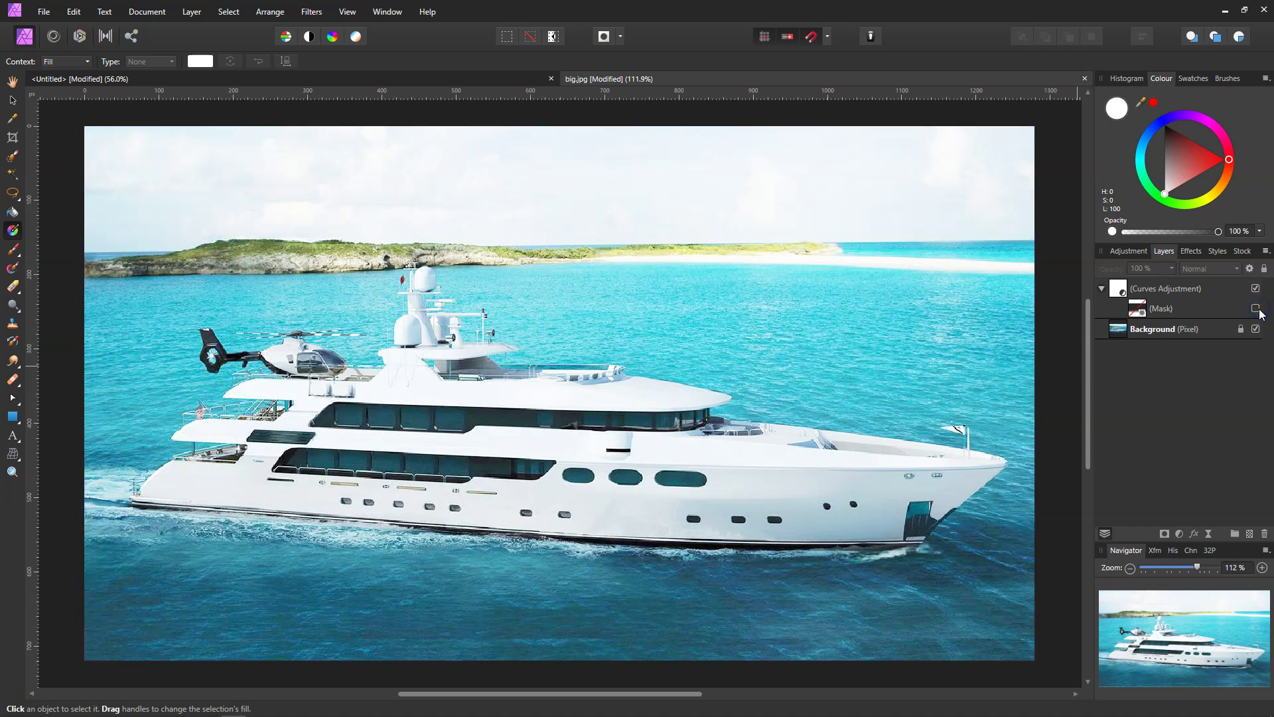
left_click(1256, 308)
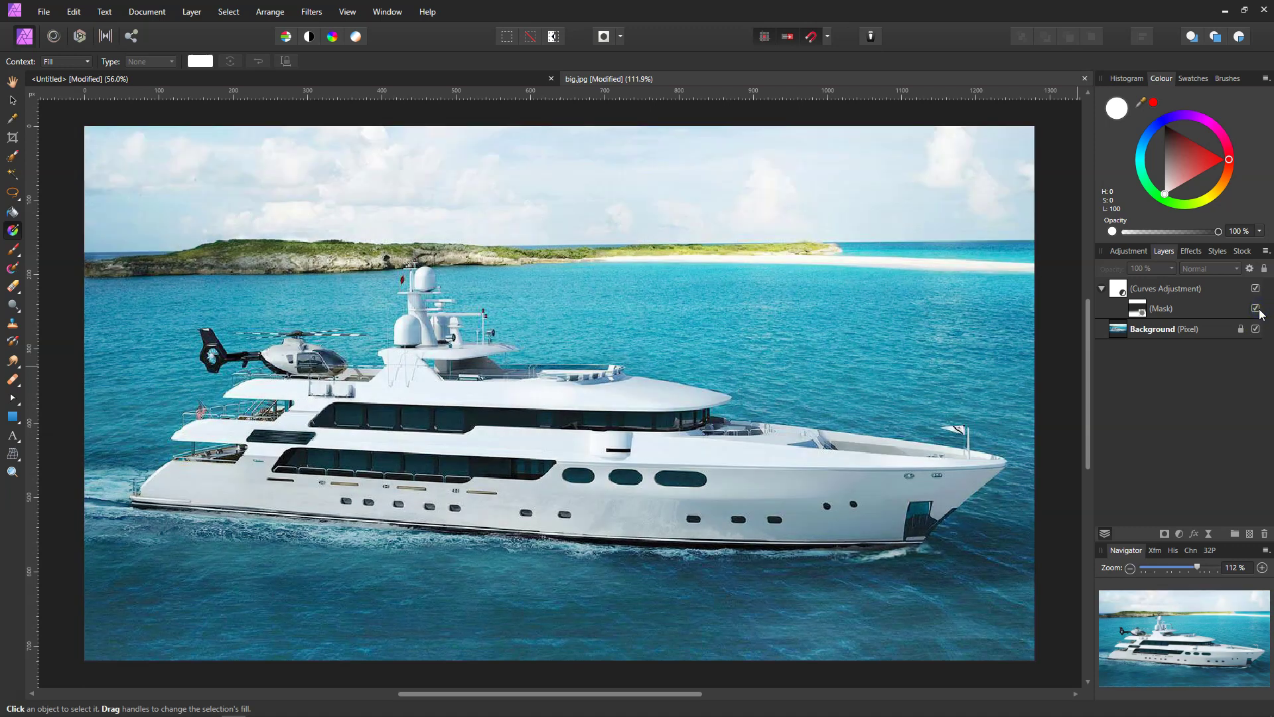
left_click(1256, 289)
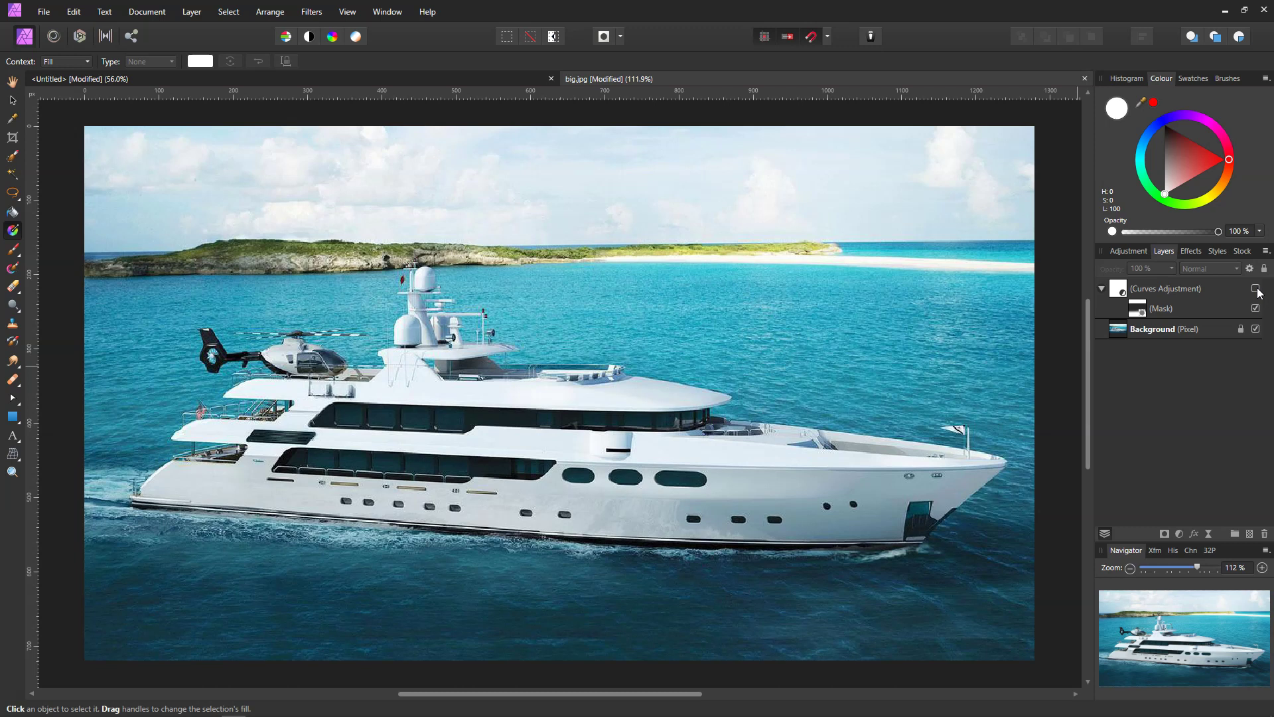
left_click(1256, 288)
left_click(1223, 443)
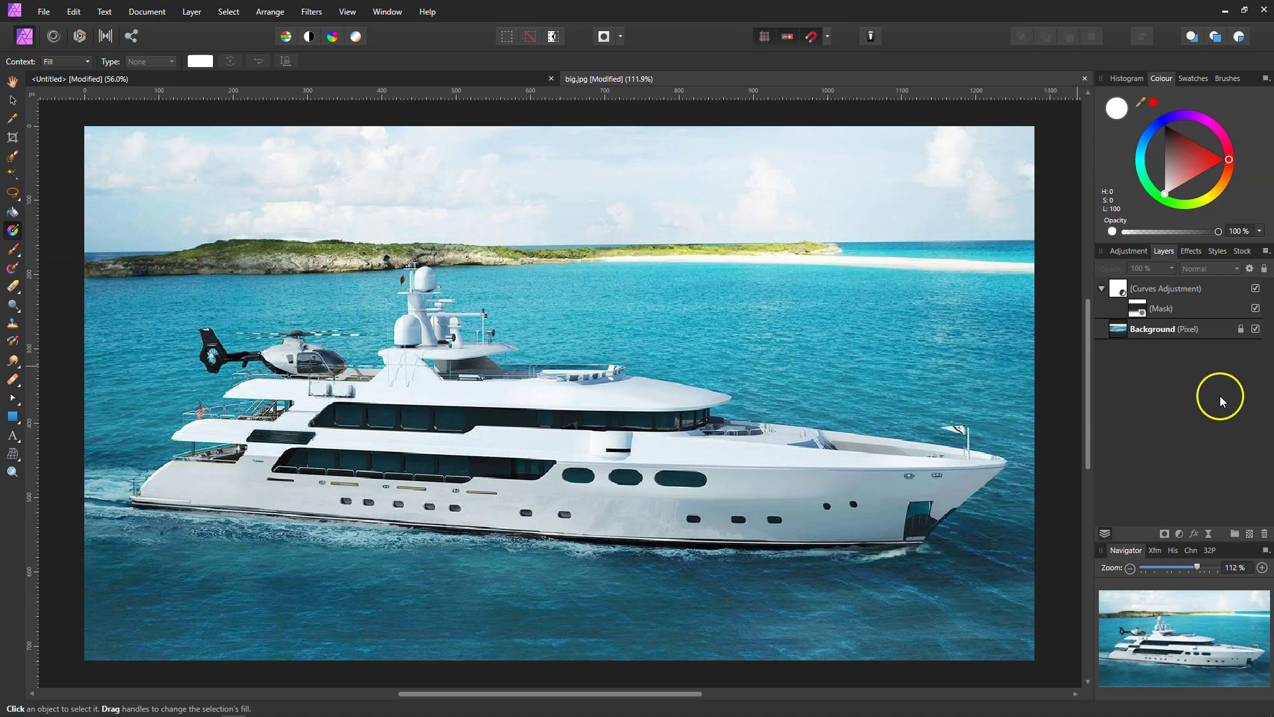
left_click(1256, 308)
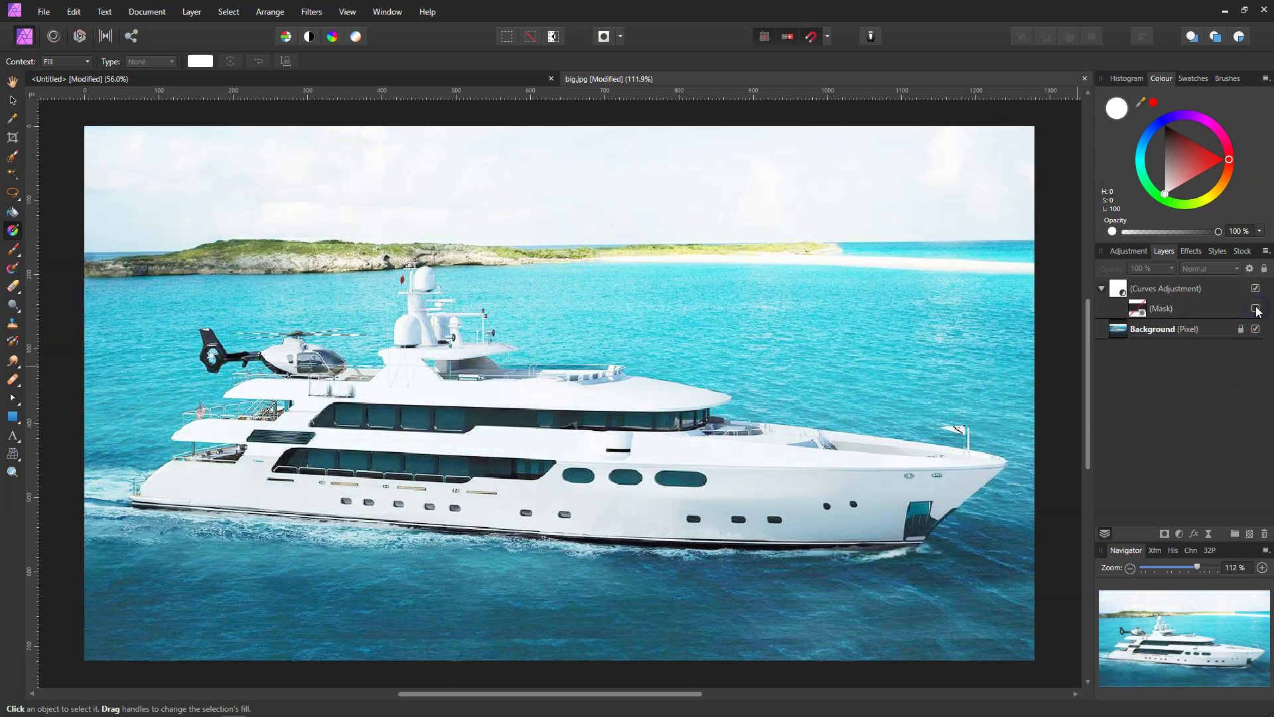
left_click(1233, 309)
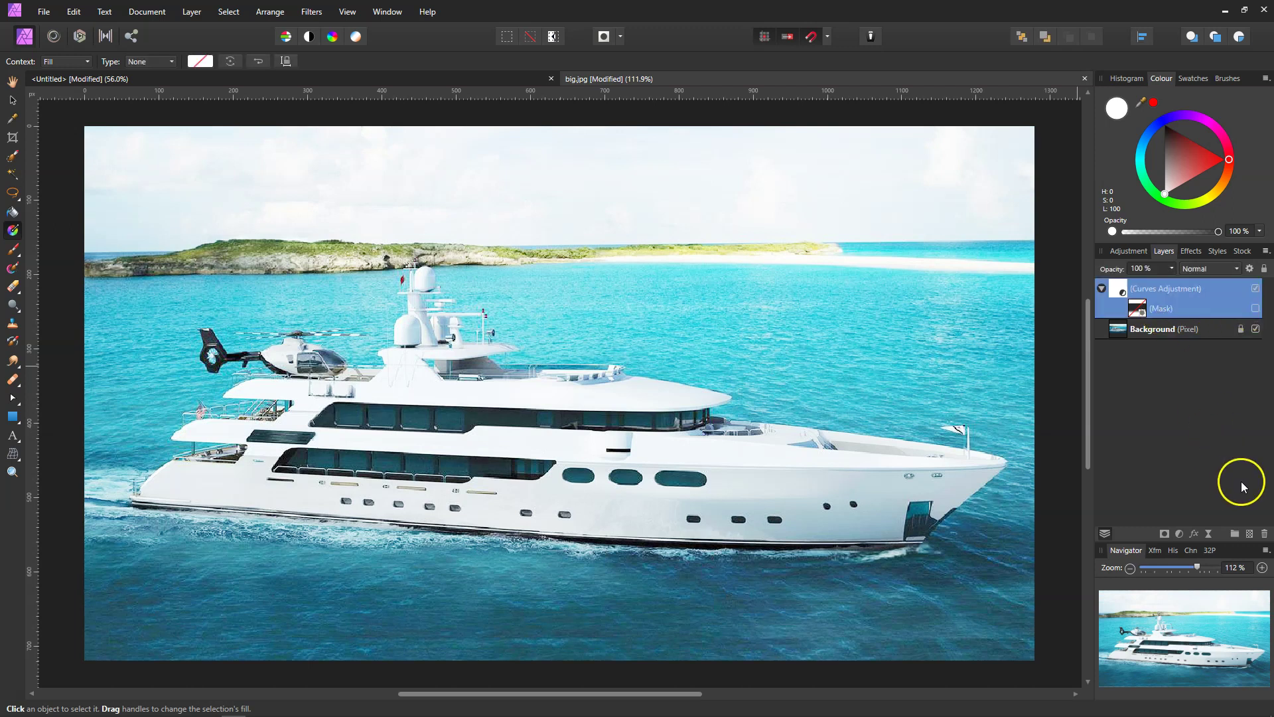
- Delete the old Curves layer and add a new brightening Curves adjustment with its own mask
left_click(1264, 533)
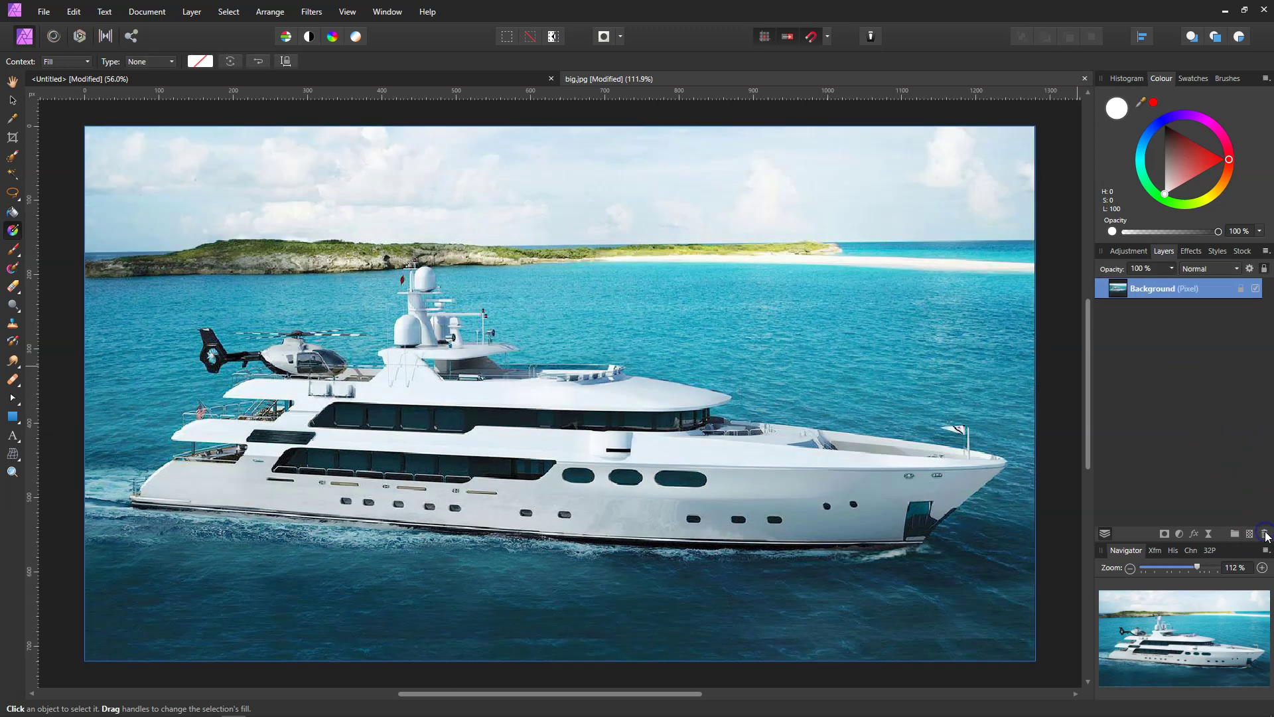
left_click(1180, 534)
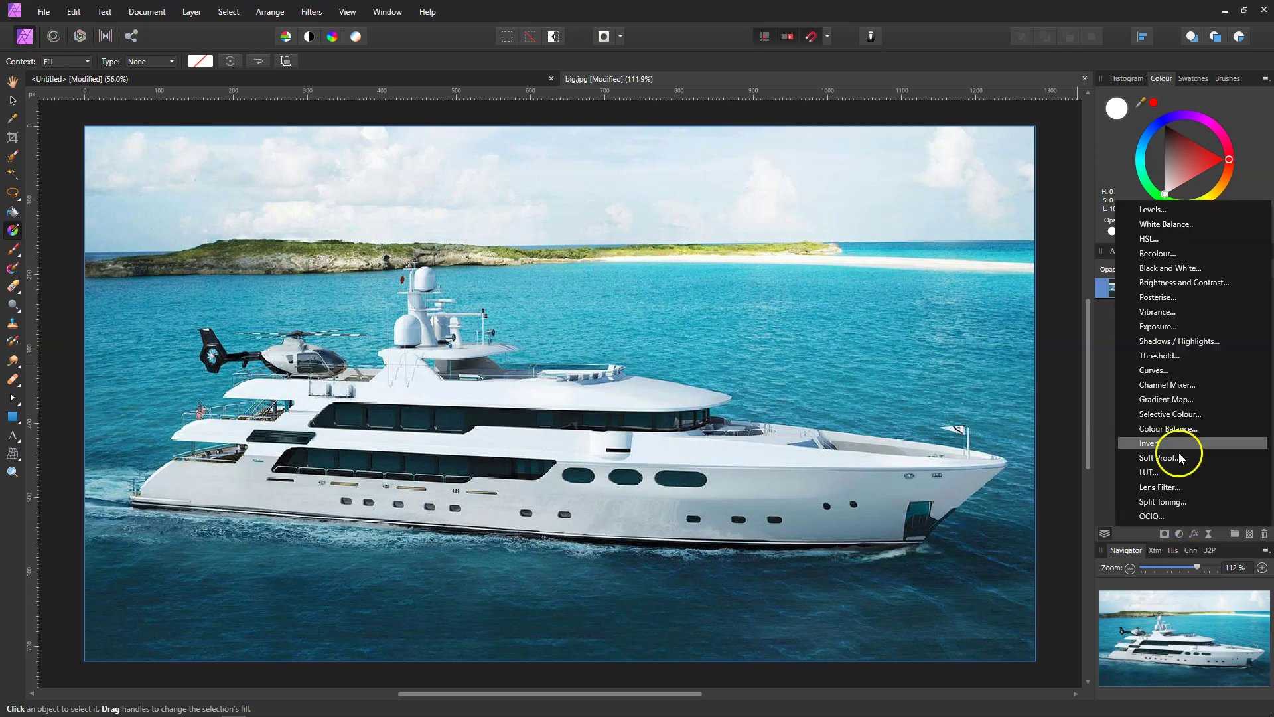
left_click(1153, 371)
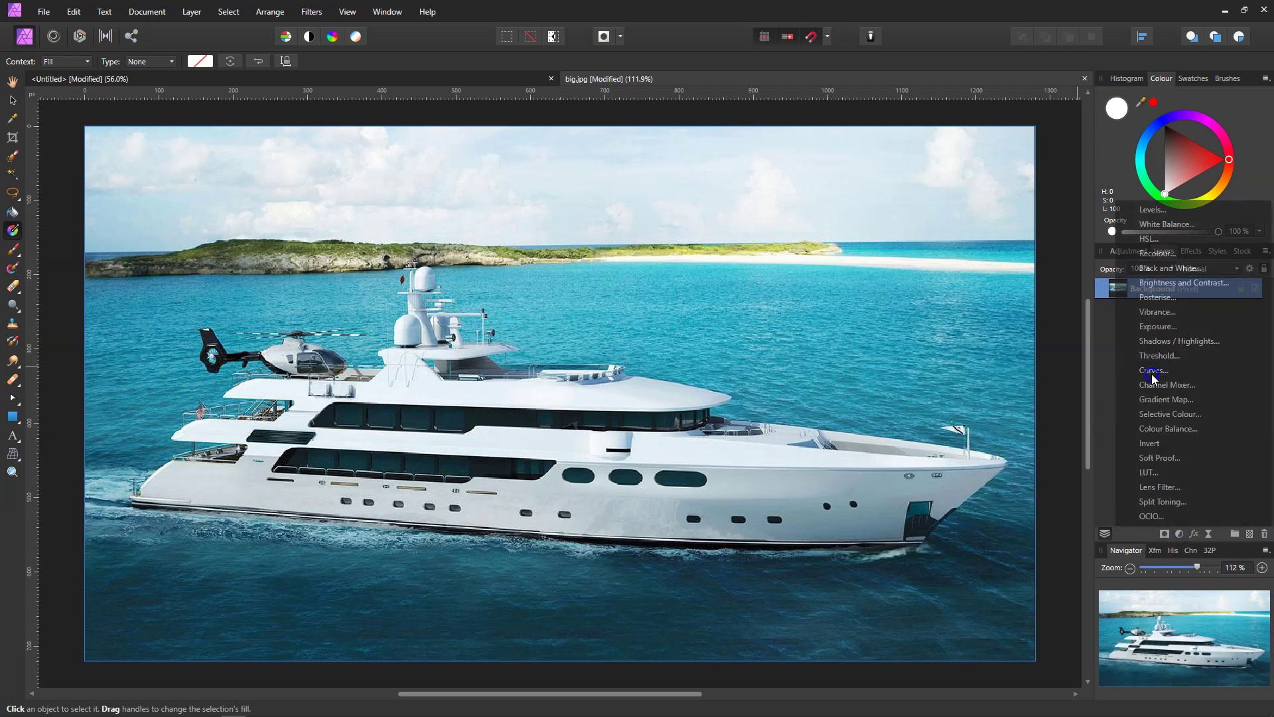
left_click(928, 482)
left_click_drag(928, 482, 903, 463)
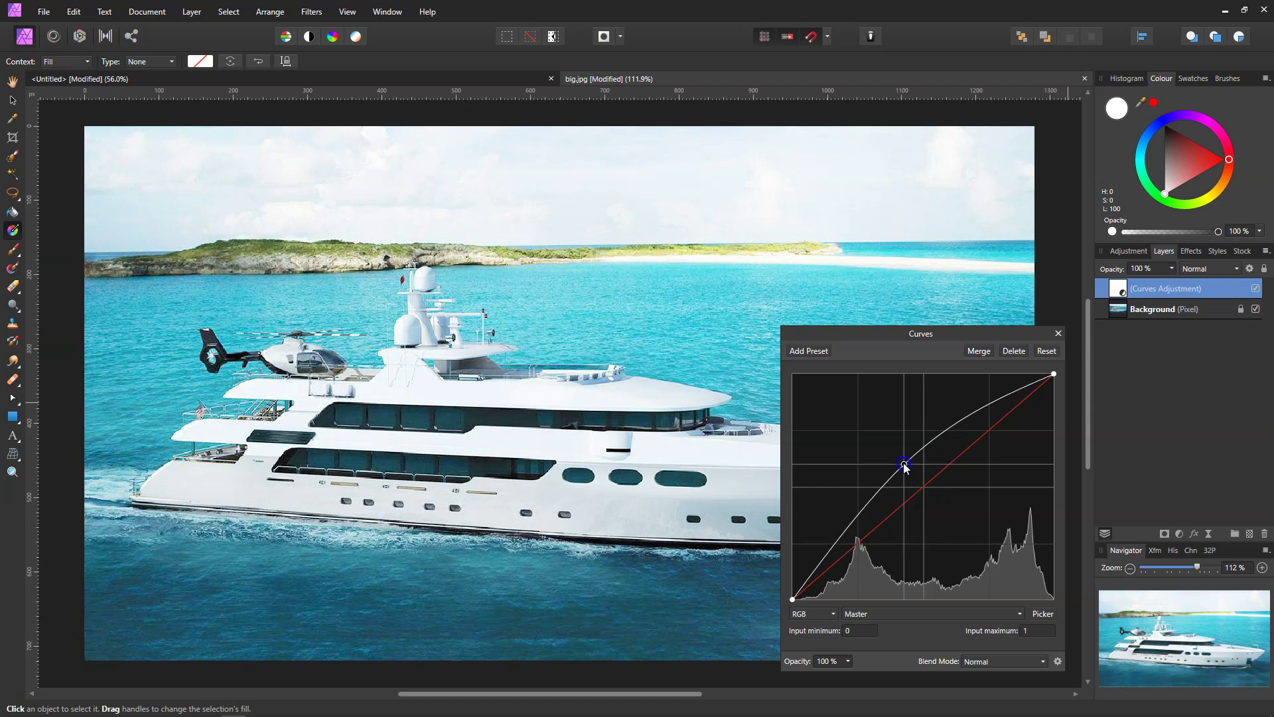
left_click(1059, 333)
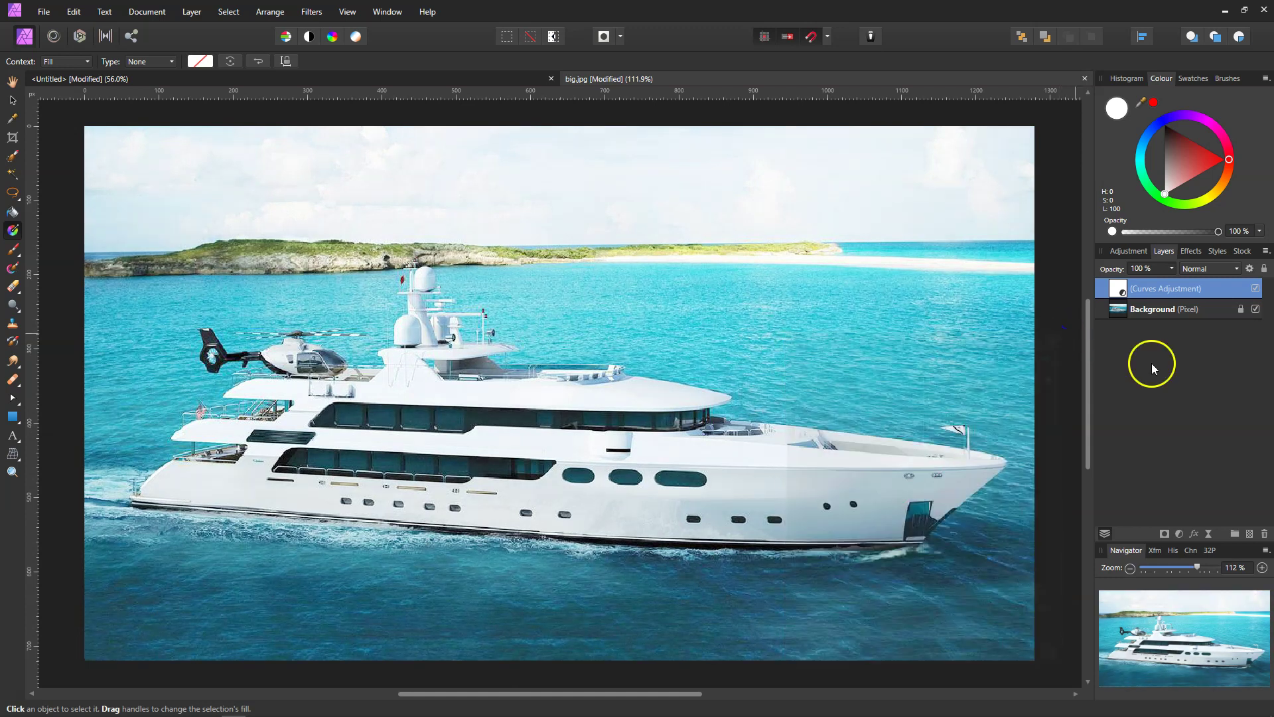
left_click(1163, 531)
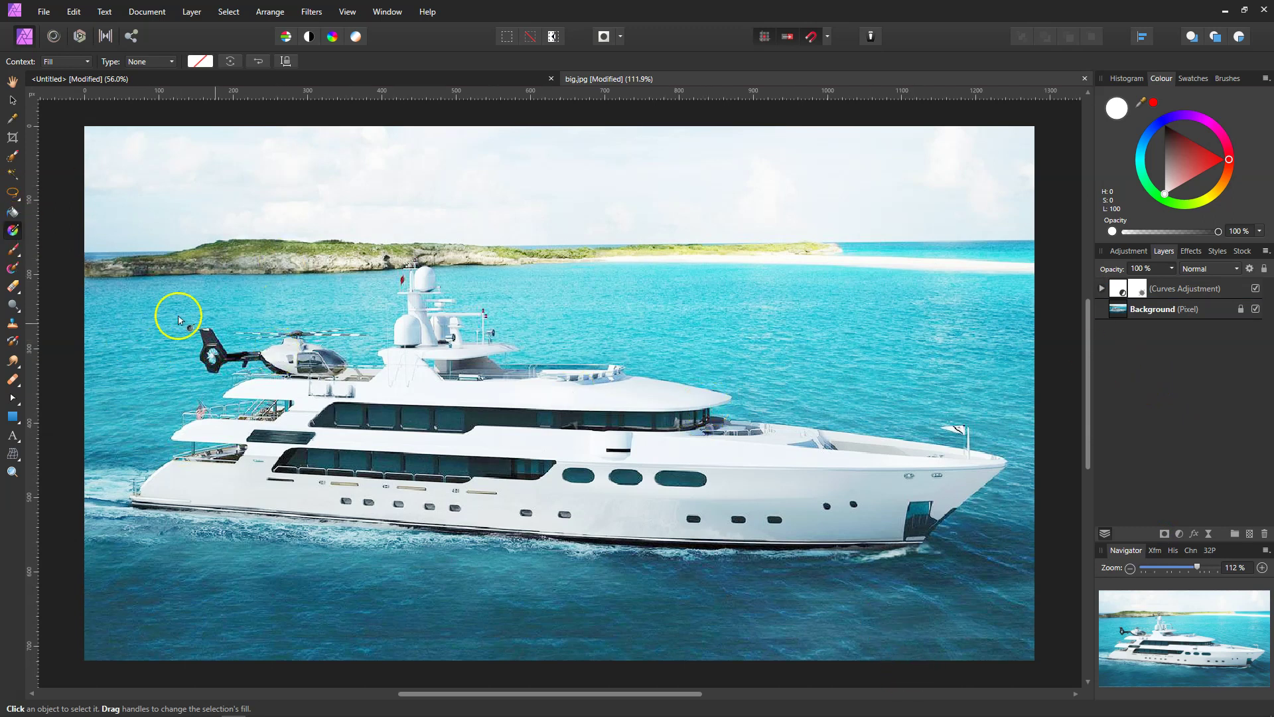
- Paint black on the Curves mask with a ~308 px brush over the right-side water and hull, bow to midship
left_click(14, 252)
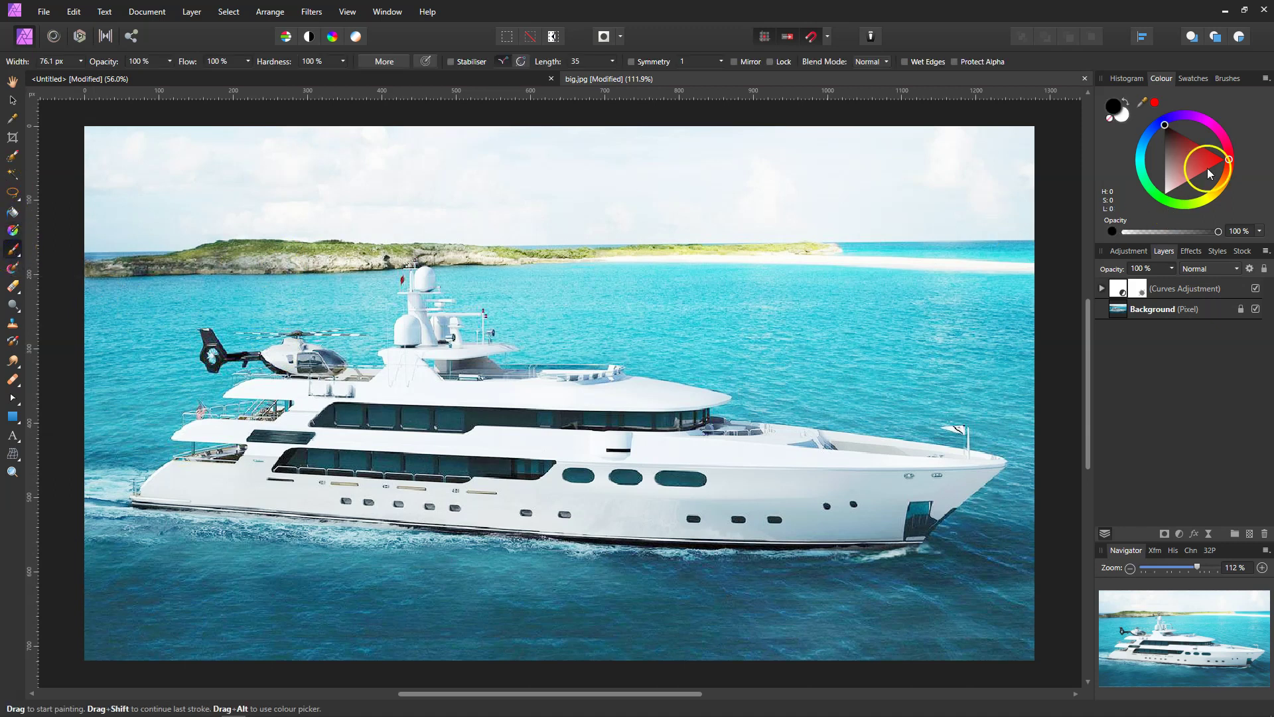
left_click(757, 286)
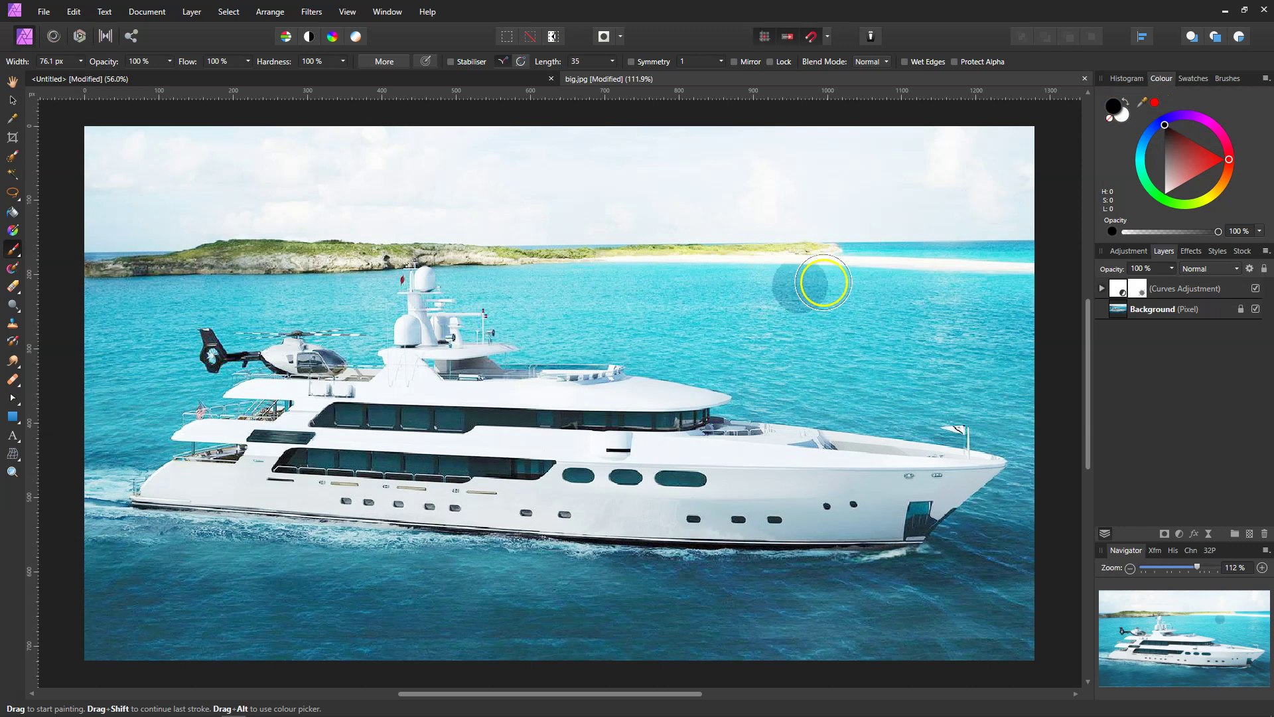
key("ctrl+z")
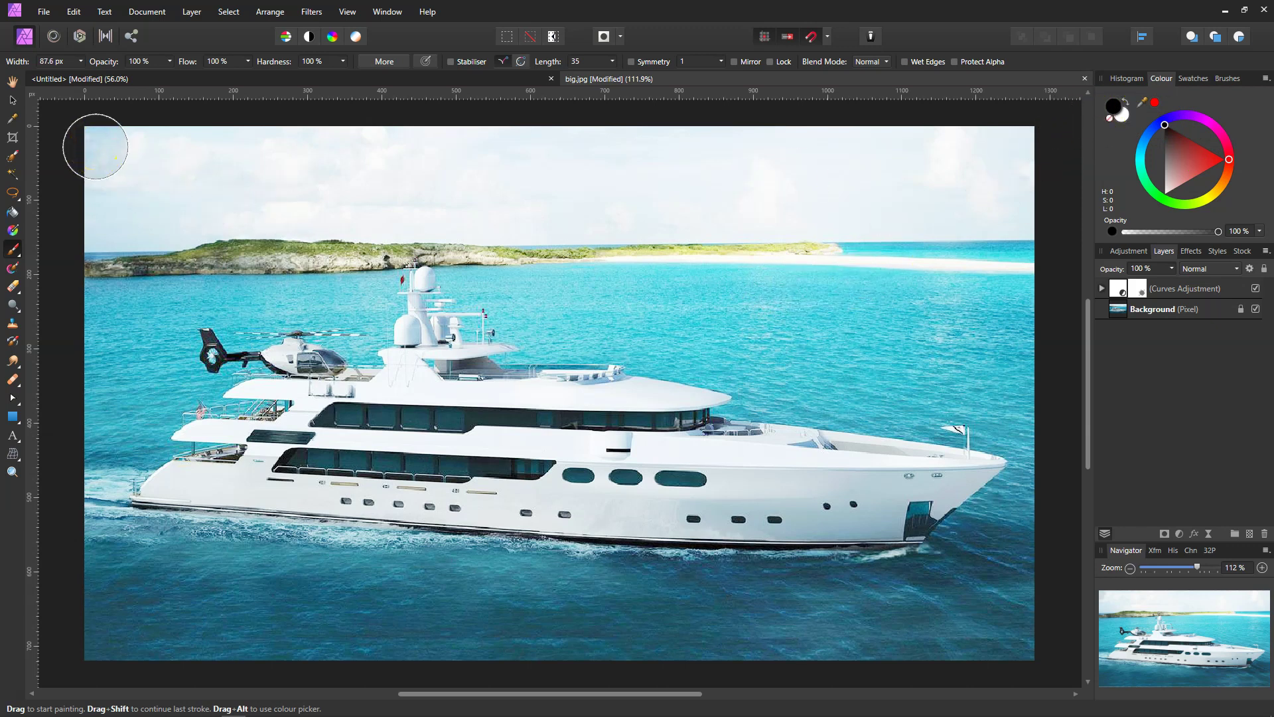
mouse_move(97, 142)
left_mouse_down()
mouse_move(111, 168)
mouse_move(101, 202)
mouse_move(172, 215)
mouse_move(158, 216)
mouse_move(881, 235)
mouse_move(964, 222)
left_mouse_up()
mouse_move(1025, 188)
left_mouse_down()
mouse_move(1013, 412)
mouse_move(413, 420)
mouse_move(284, 384)
mouse_move(176, 398)
mouse_move(142, 369)
mouse_move(118, 371)
left_mouse_up()
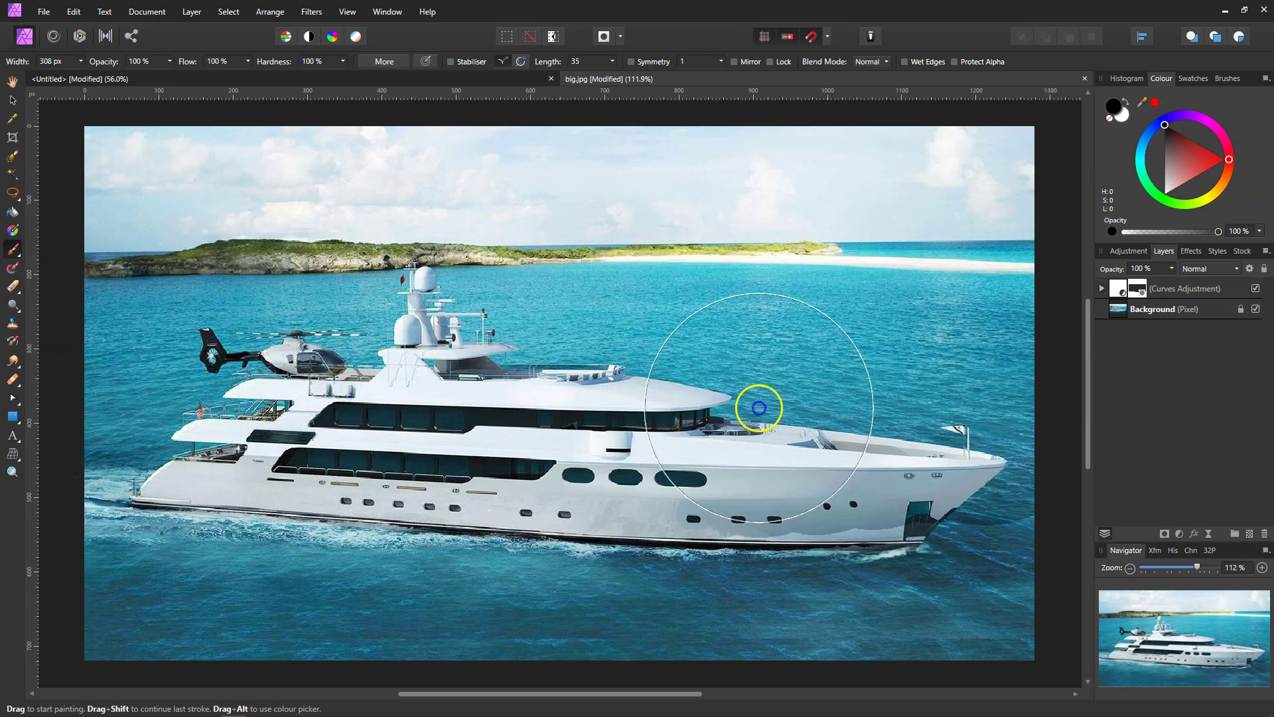
mouse_move(970, 436)
left_mouse_down()
mouse_move(698, 436)
mouse_move(550, 398)
left_mouse_up()
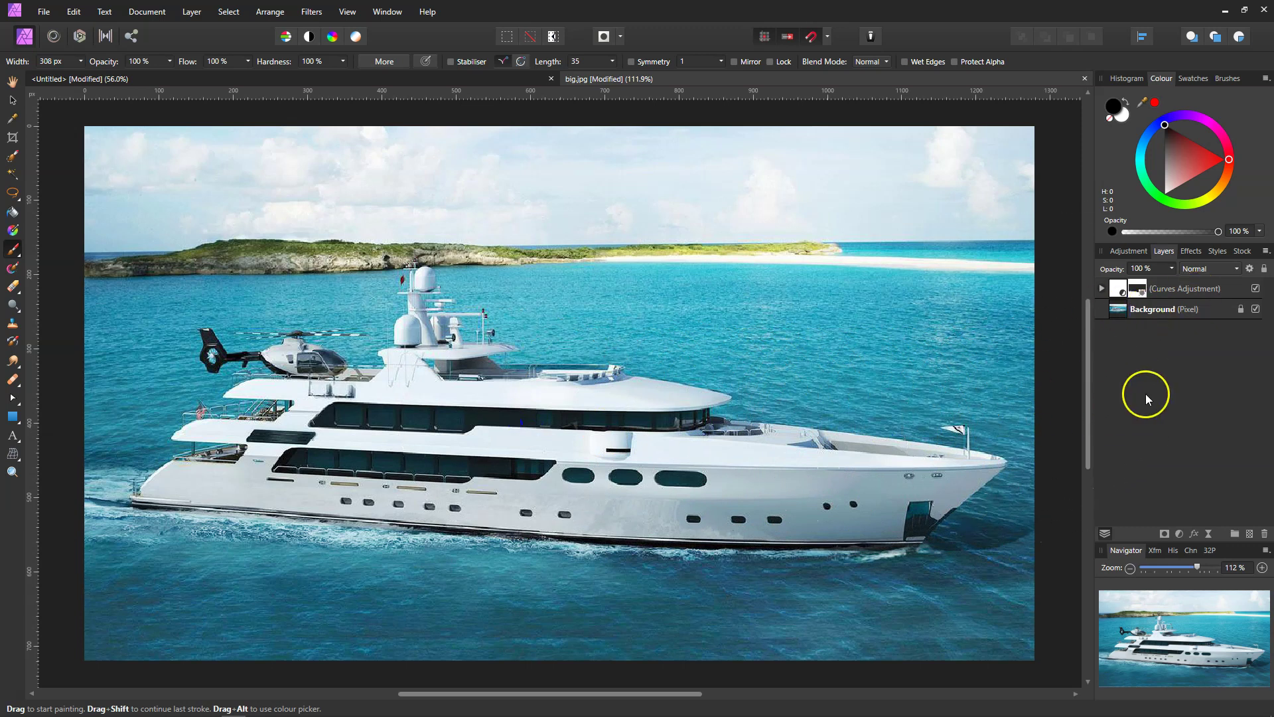
- Expand the Curves adjustment, select its mask, and toggle the mask off and on to compare
left_click(1101, 289)
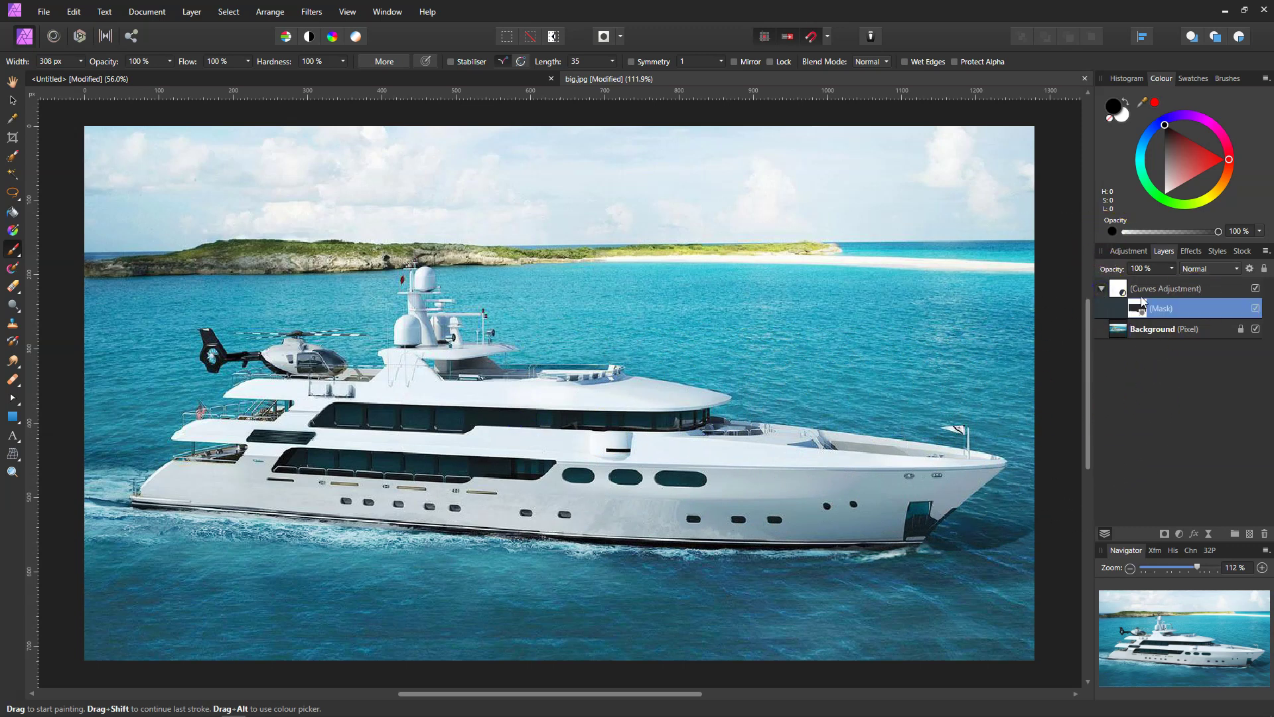
left_click(12, 101)
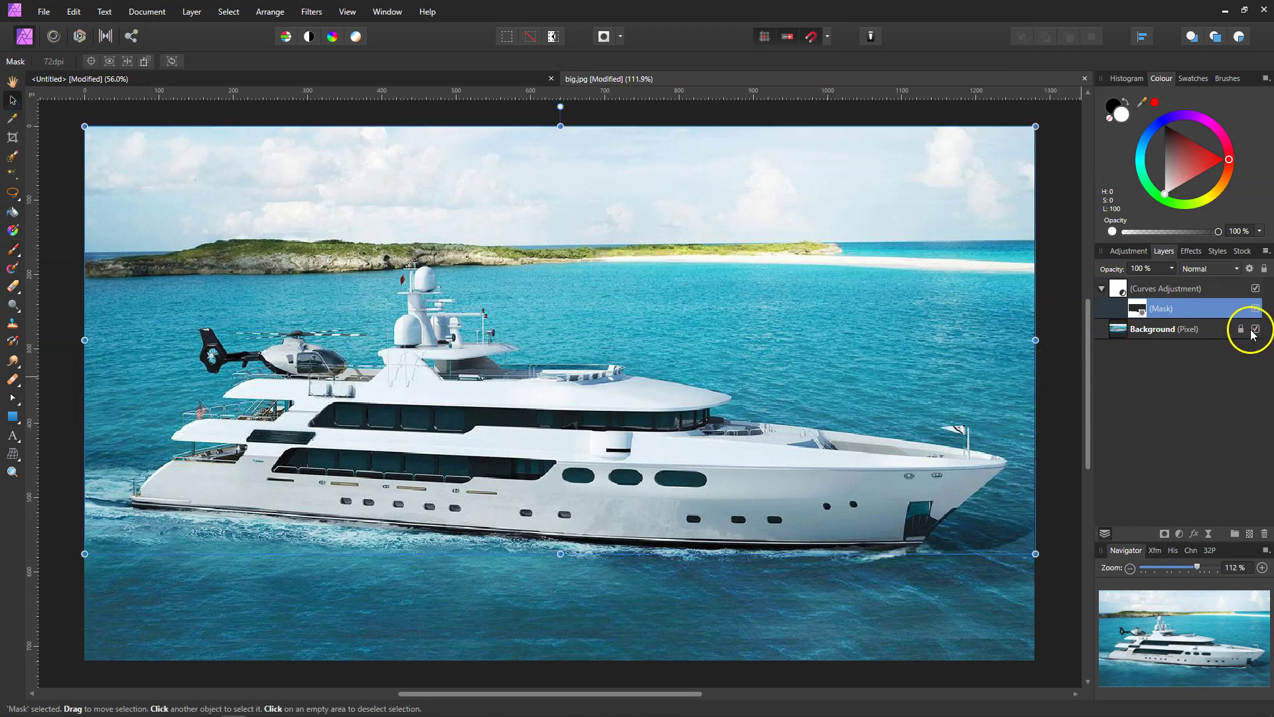
left_click(1256, 309)
left_click(1256, 309)
- Toggle the Curves adjustment off and on repeatedly to compare the water, leaving it on
left_click(1255, 288)
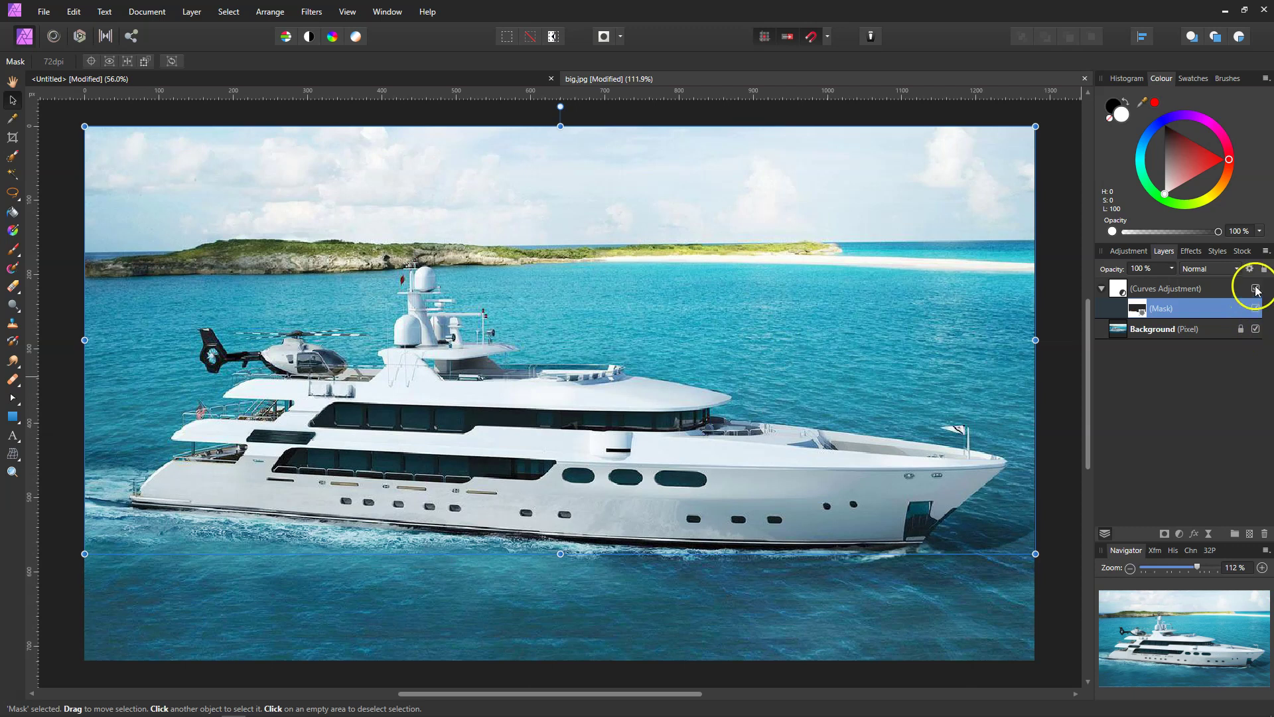
left_click(1256, 289)
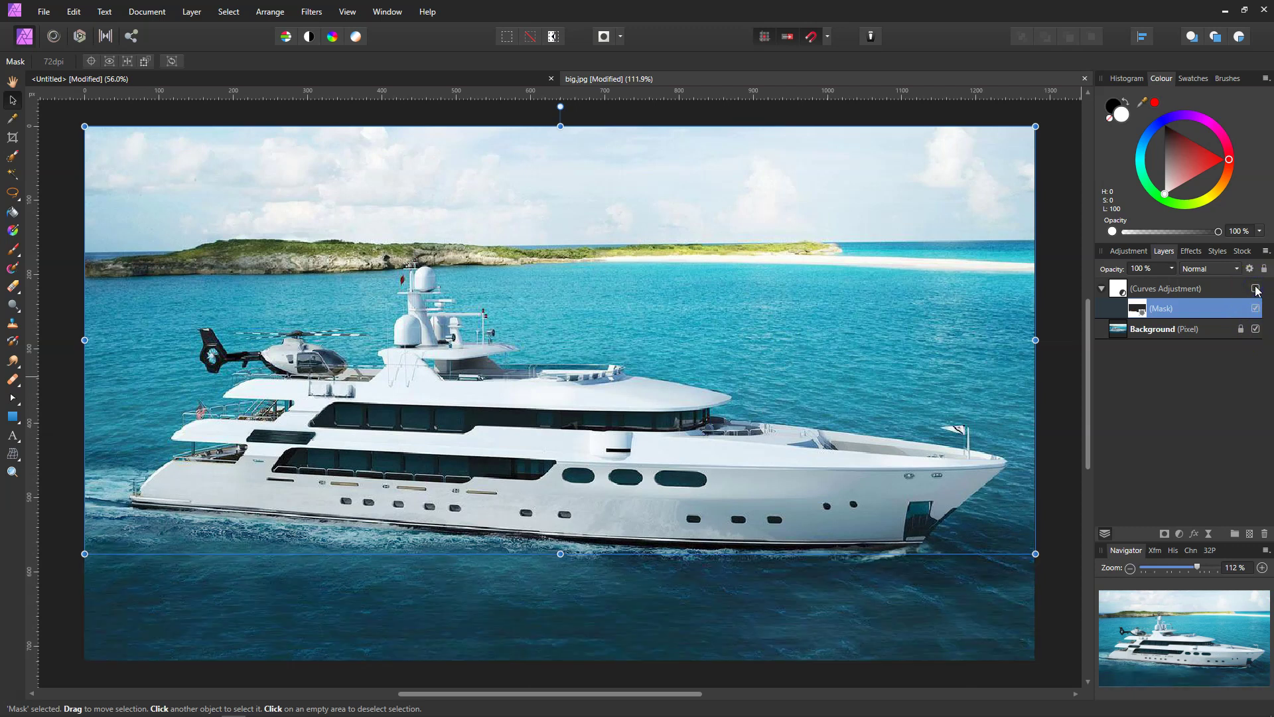
left_click(1255, 289)
left_click(1256, 288)
left_click(1256, 288)
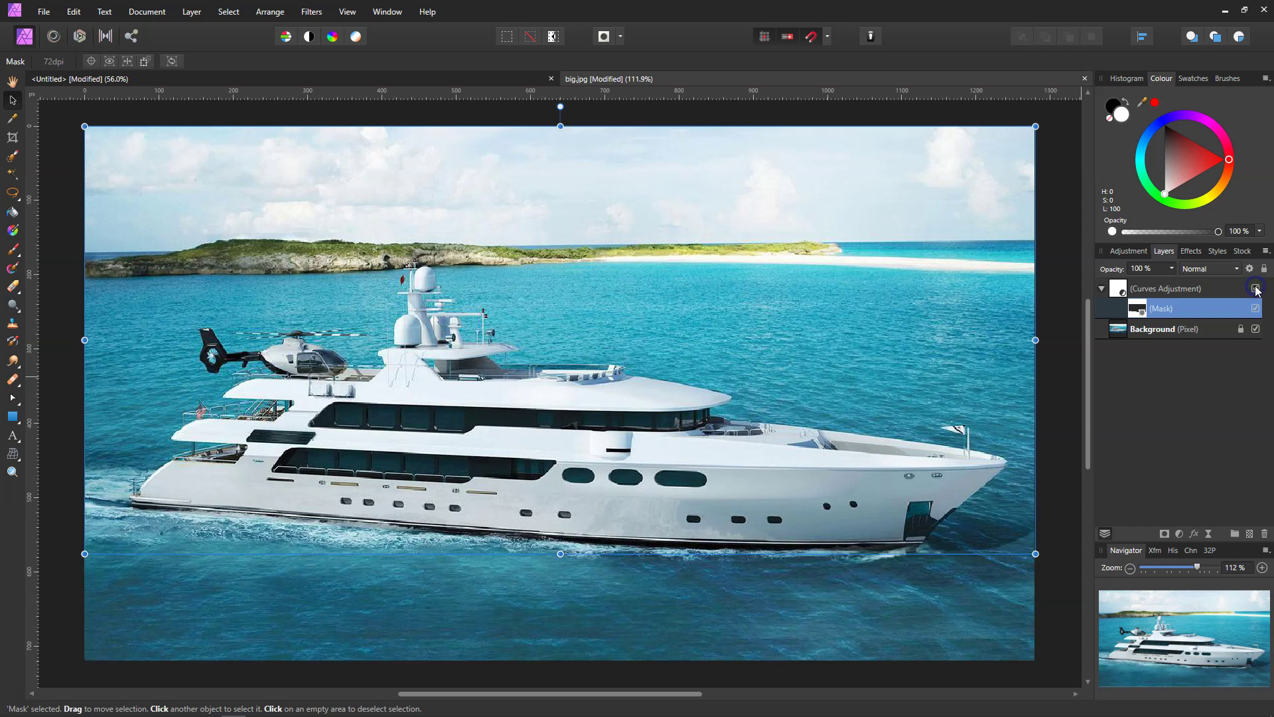
left_click(1255, 289)
left_click(1255, 289)
left_click(1256, 288)
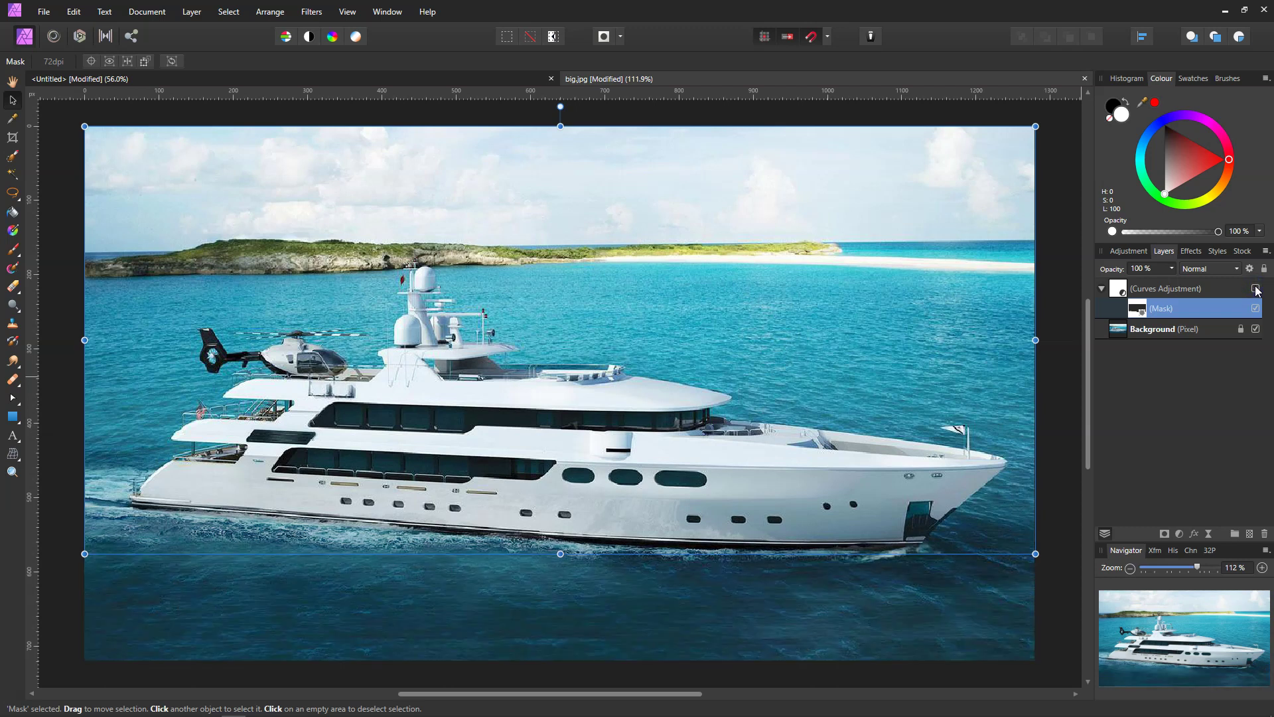
left_click(1255, 289)
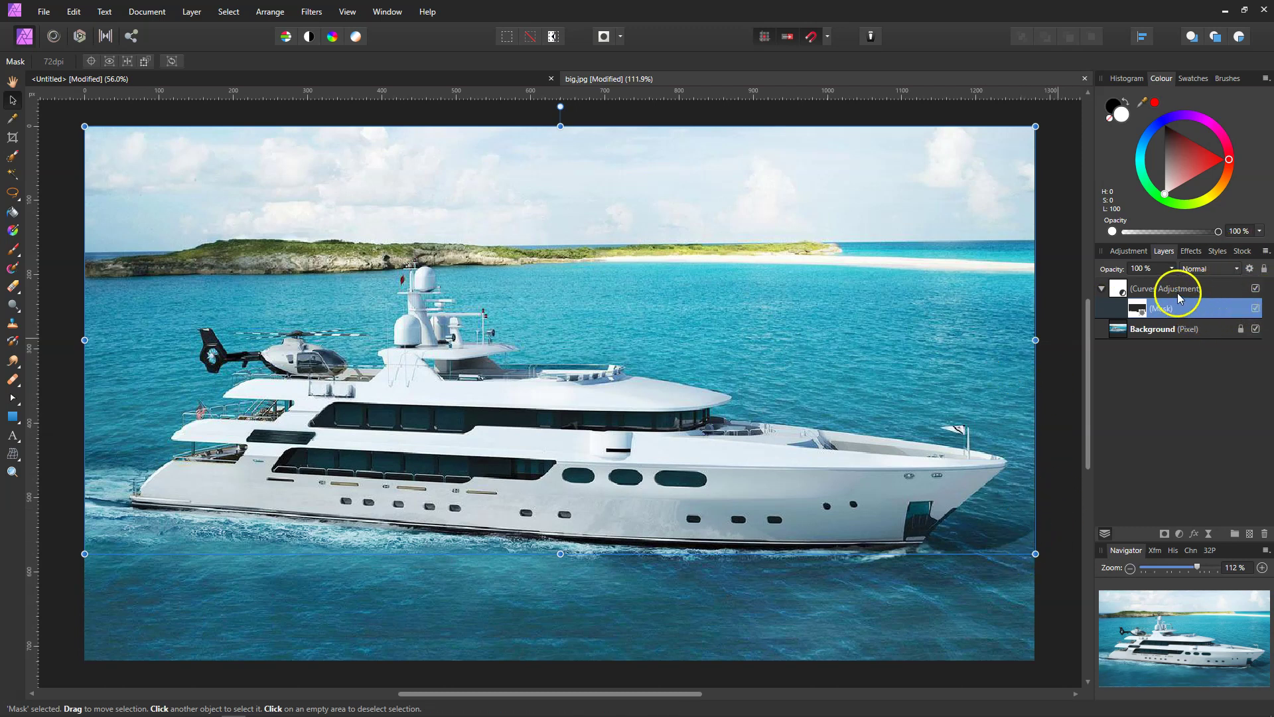
left_click(1256, 289)
left_click(1256, 290)
left_click(1058, 406)
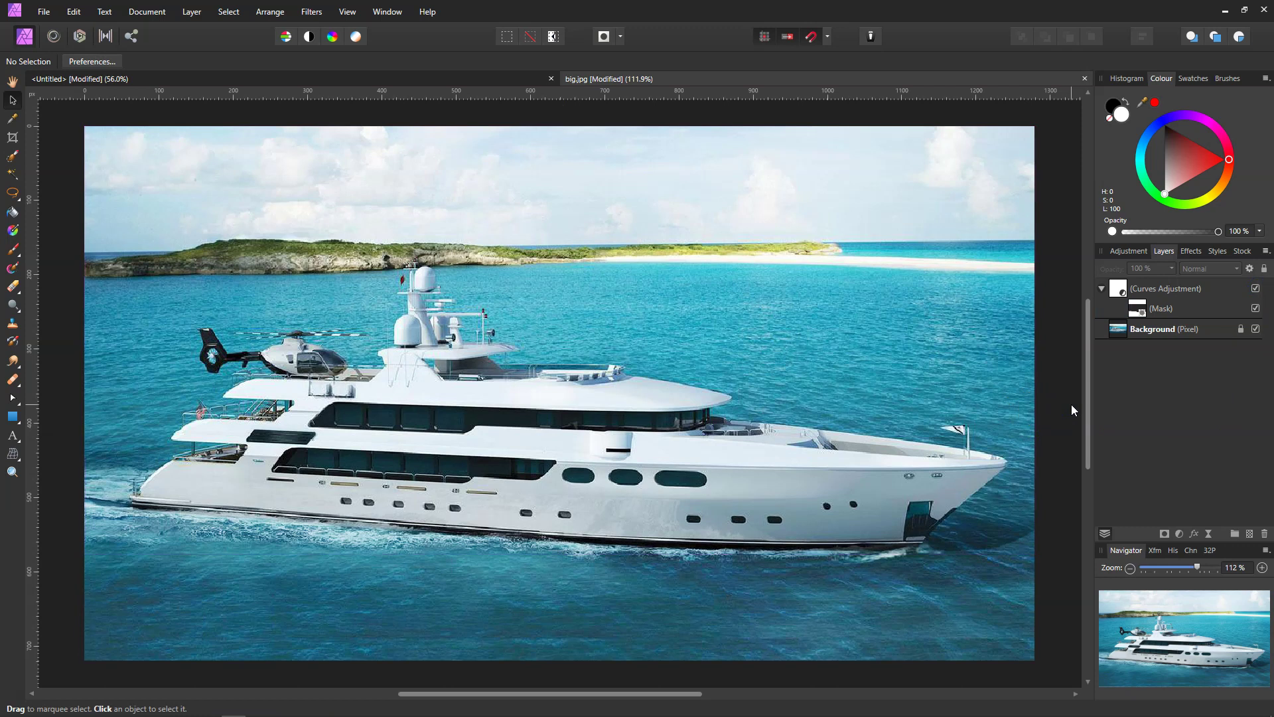
- Delete the Curves adjustment together with its mask, then unlock the Background layer
left_click(1157, 296)
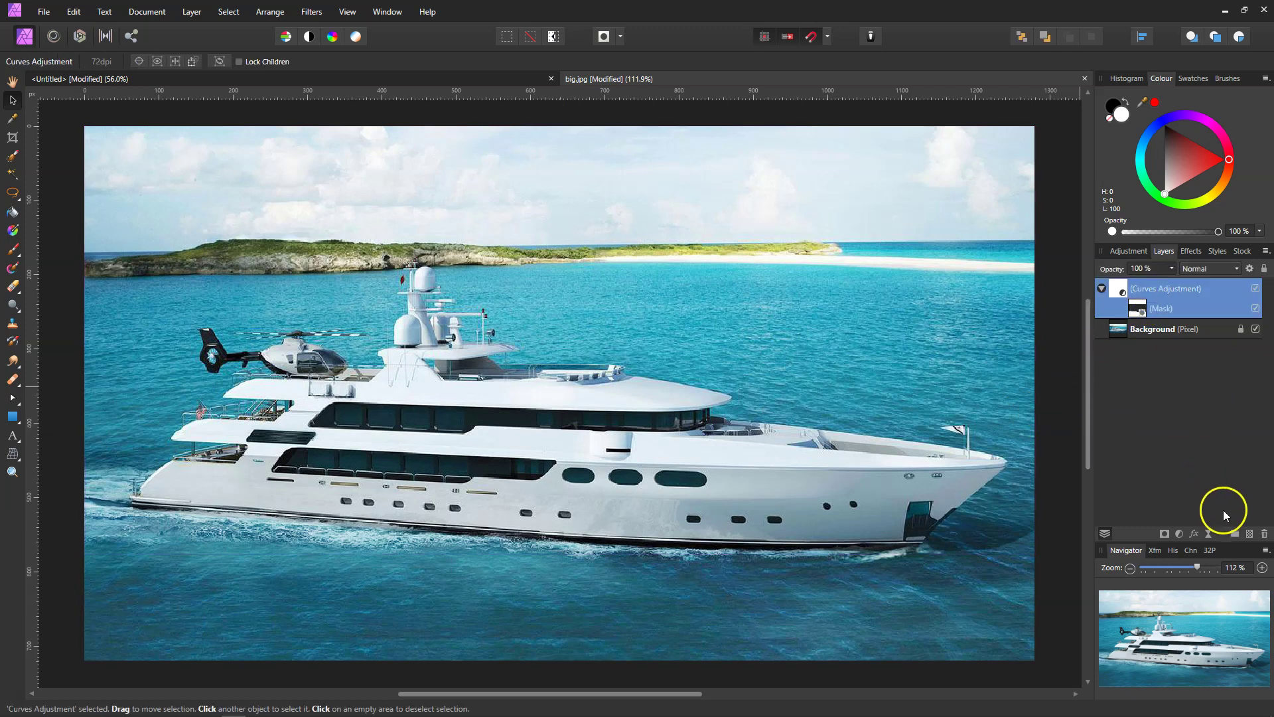
left_click(1265, 533)
left_click(1069, 394)
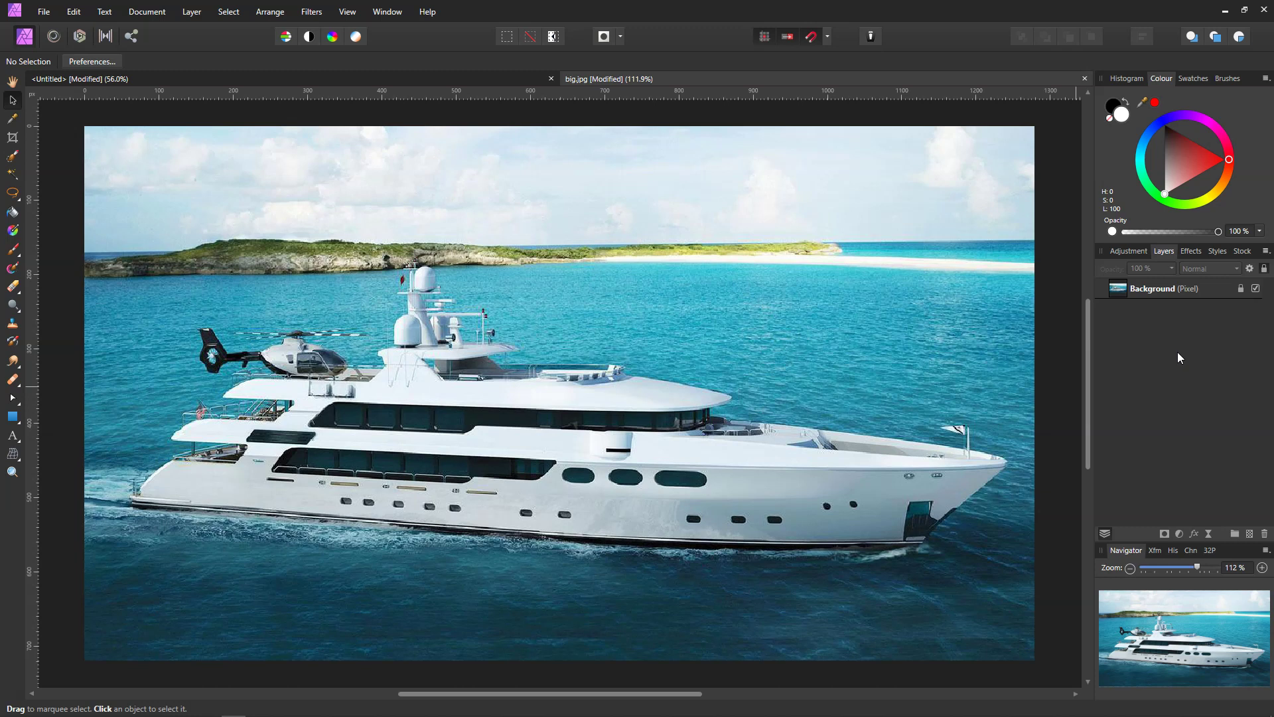
left_click(1240, 288)
left_click(1225, 369)
- Paint a small Selection Brush selection over one oval hull window and mask the Background to it
left_click(10, 158)
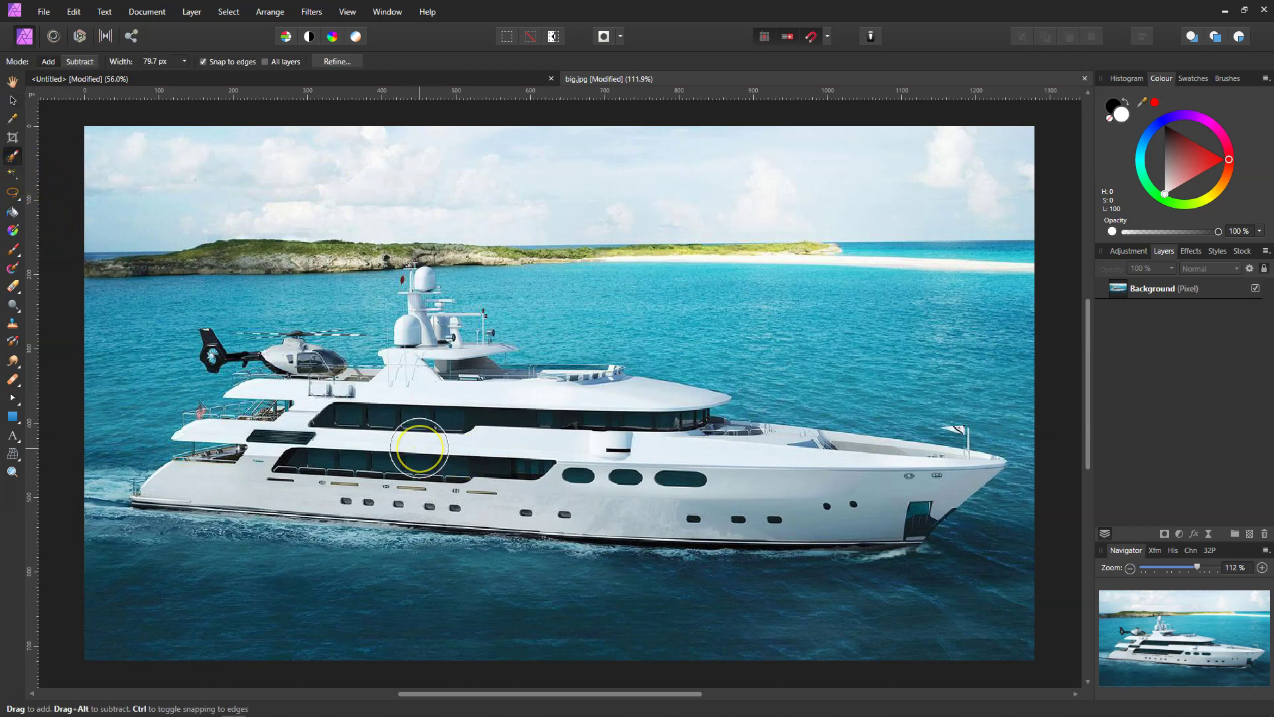
key("bracketleft")
key("bracketleft")
key("bracketleft")
key("bracketleft")
key("bracketleft")
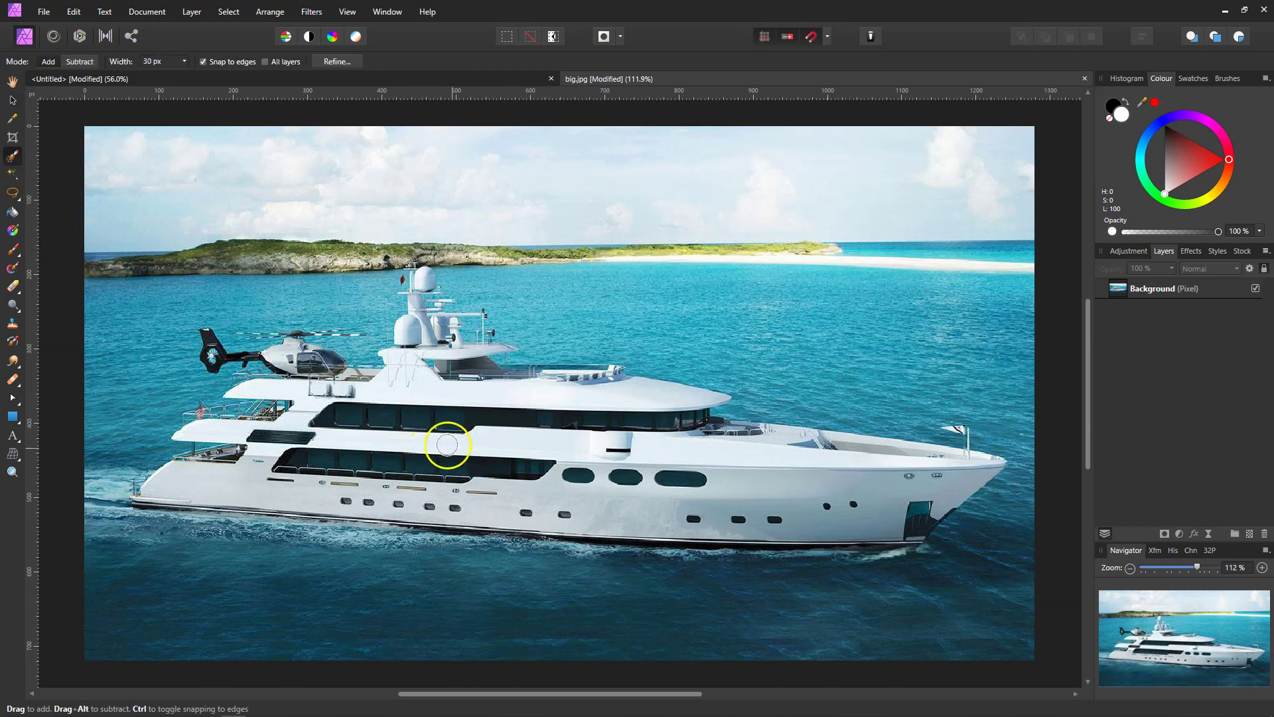
key("bracketleft")
key("bracketleft")
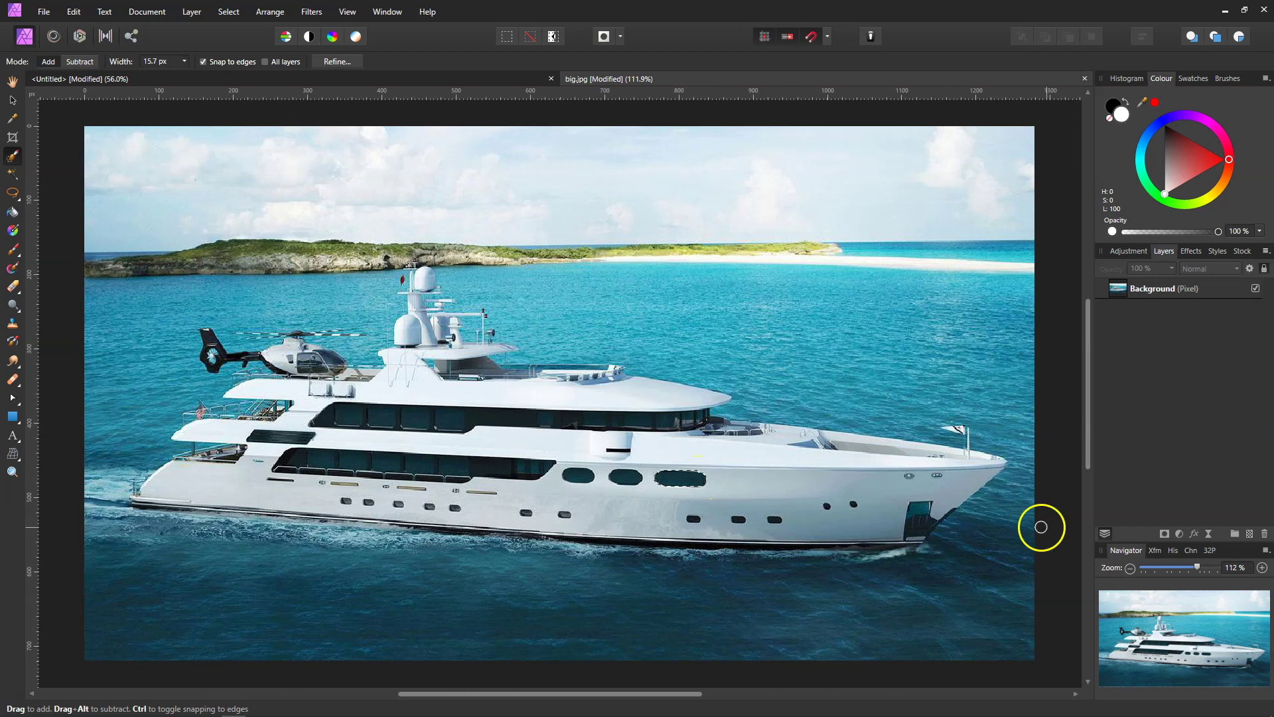
left_click(1165, 534)
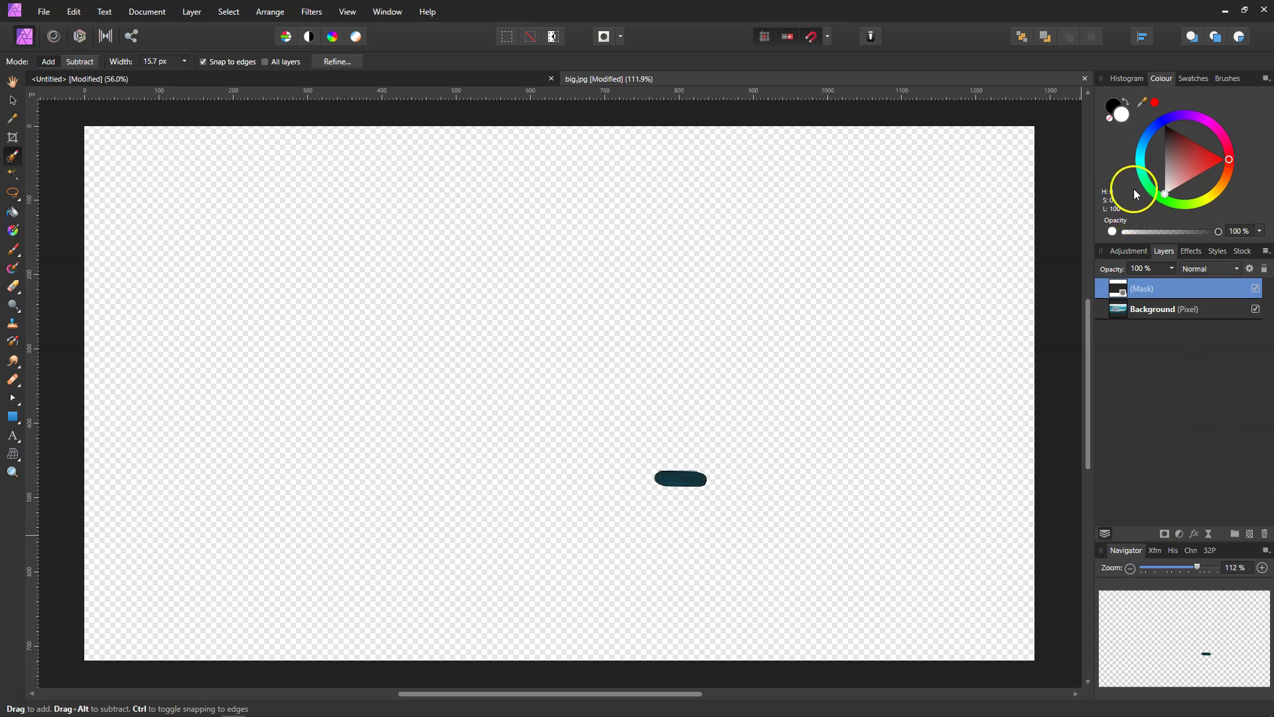
- Paint white on the mask with a smaller brush along the hull's long window band to reveal it
left_click(1124, 102)
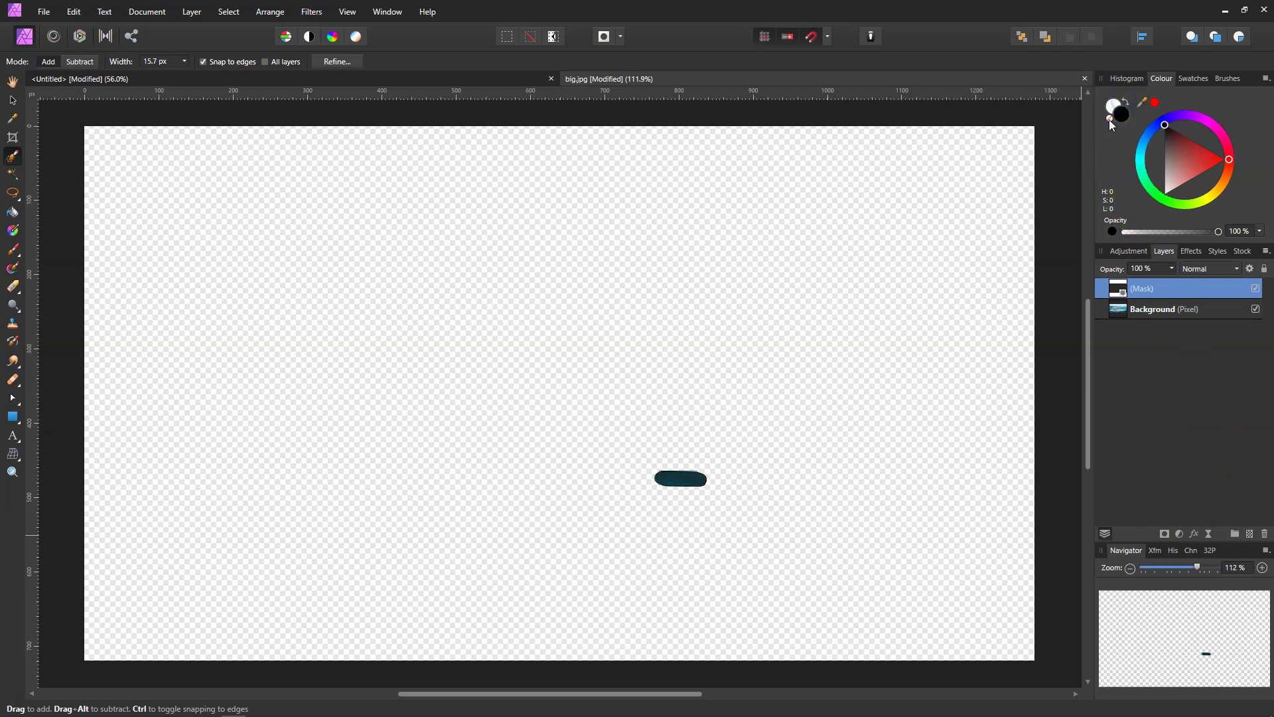
left_click(12, 254)
key("x")
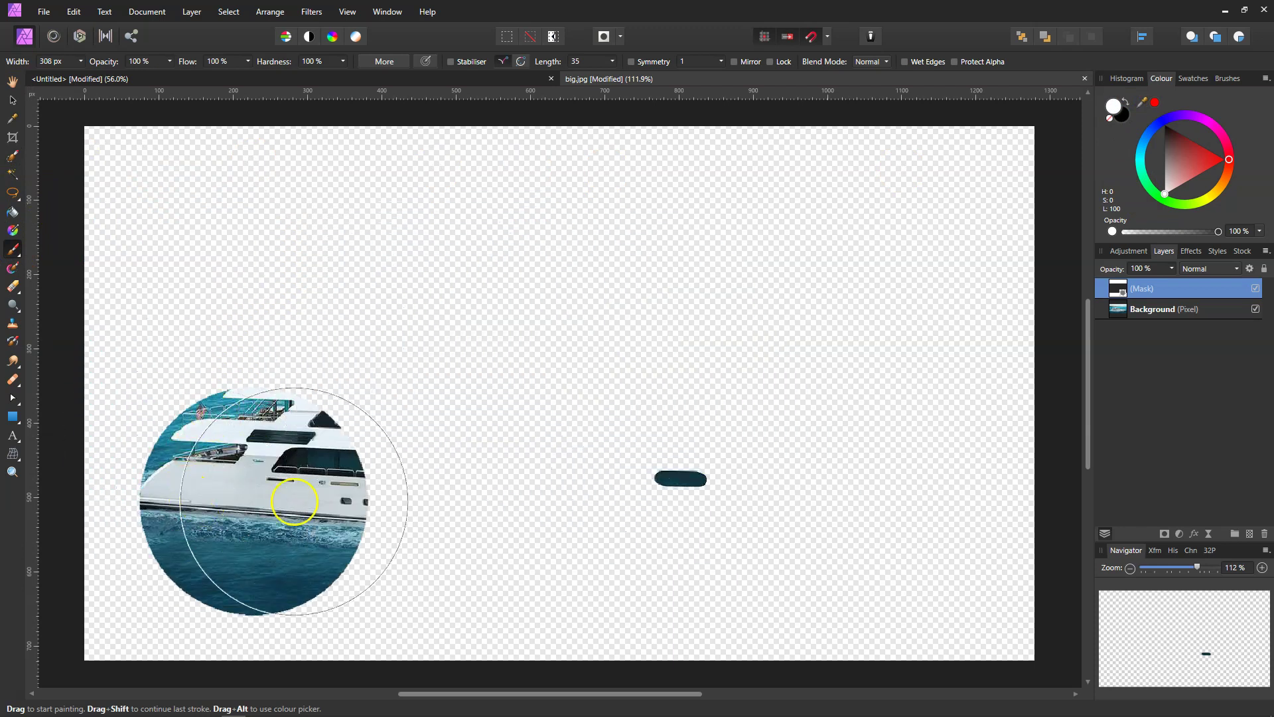
left_click(655, 481)
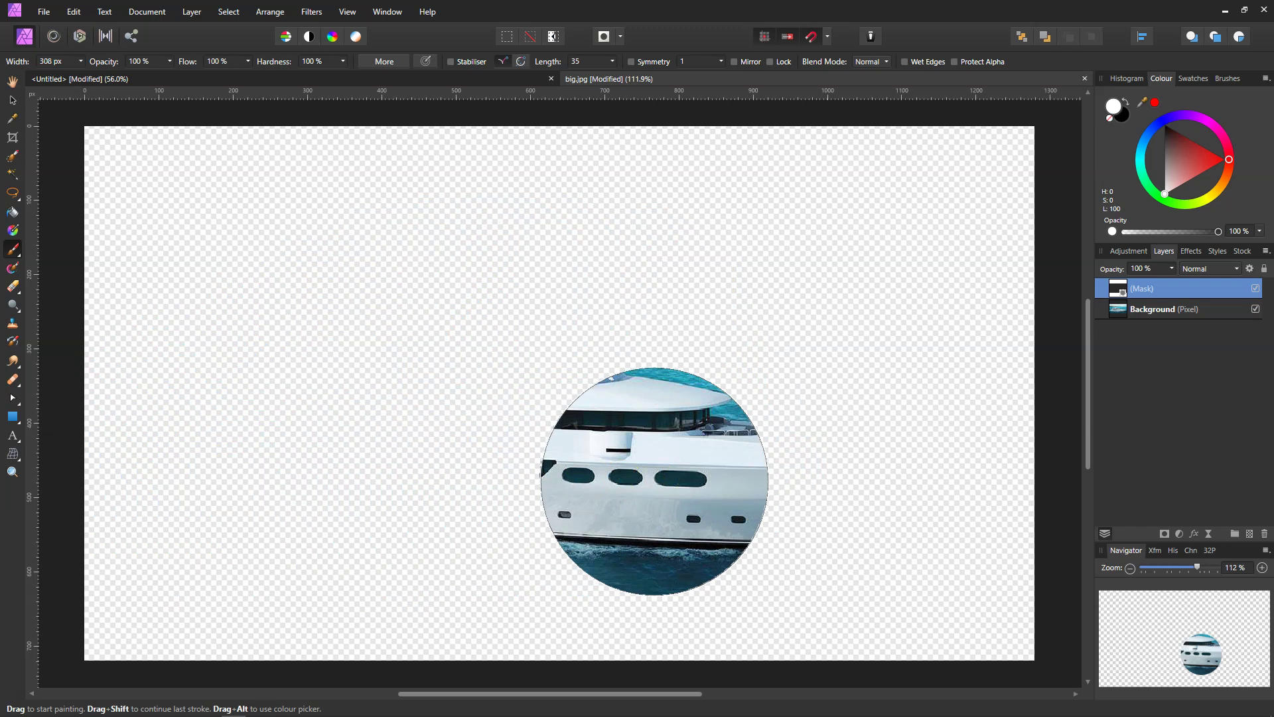
key("ctrl+z")
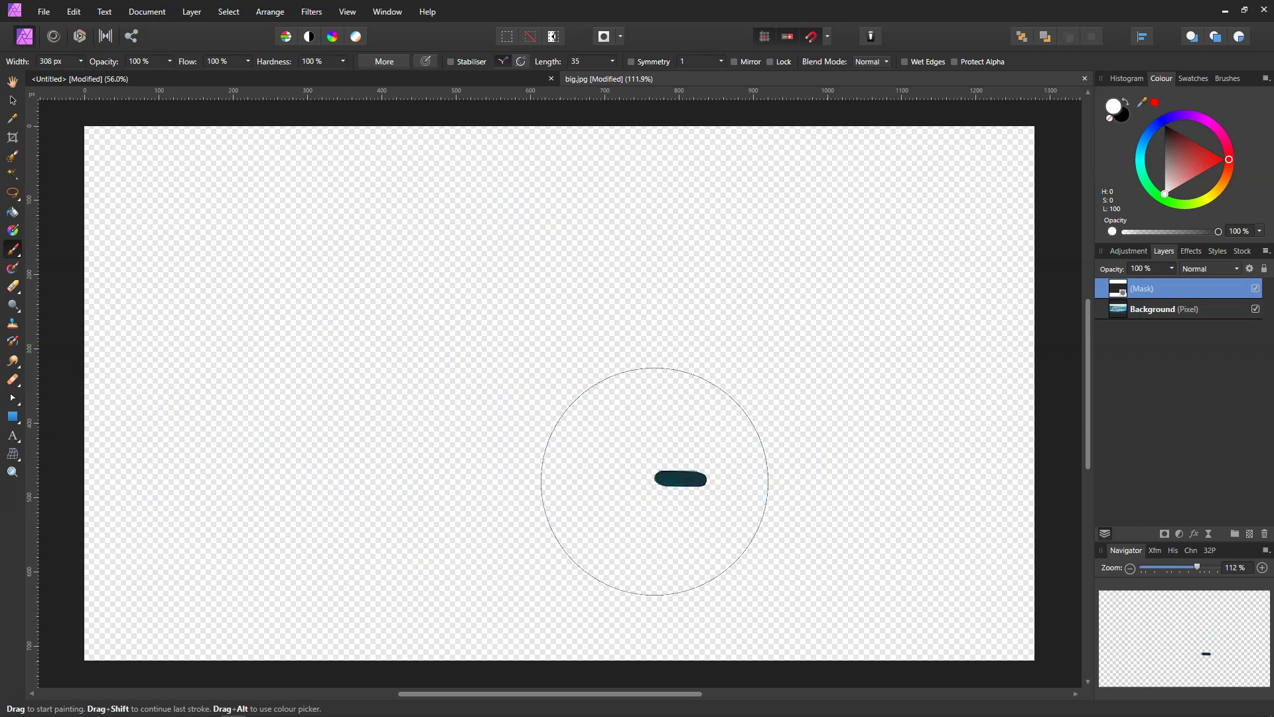
mouse_move(654, 481)
left_mouse_down()
mouse_move(710, 364)
mouse_move(683, 440)
mouse_move(404, 455)
left_mouse_up()
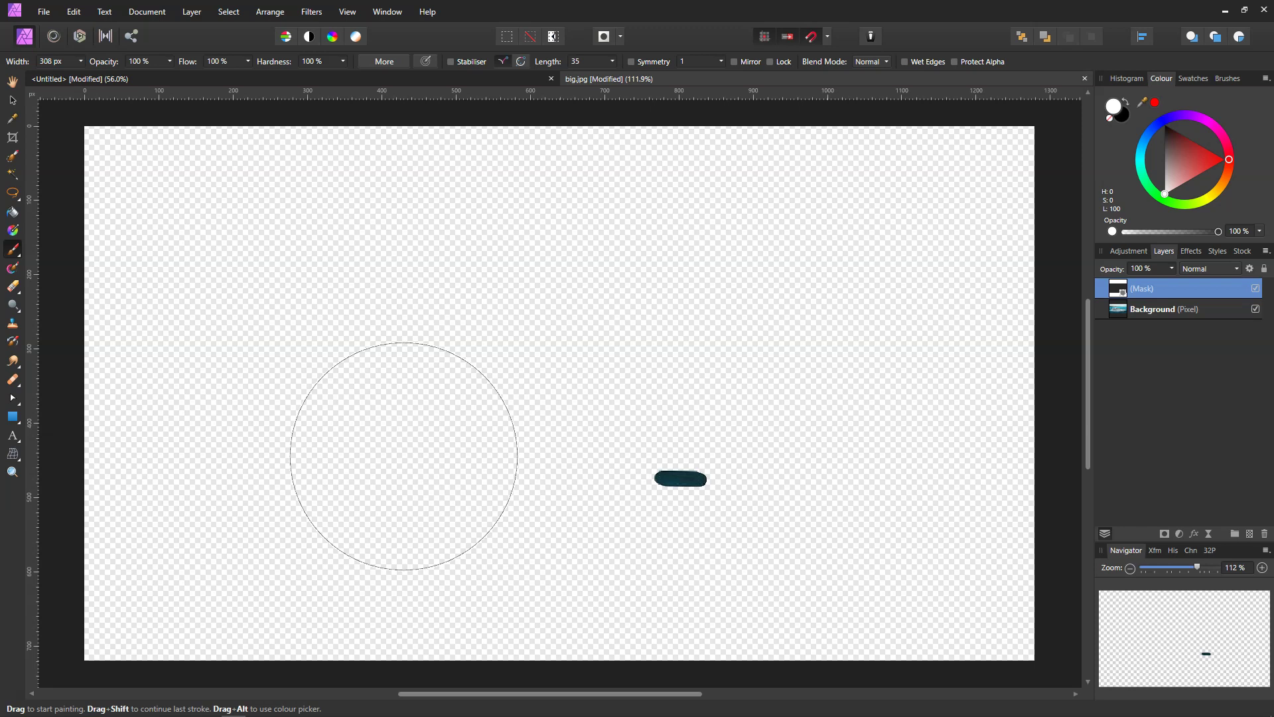
left_click_drag(404, 456, 412, 384)
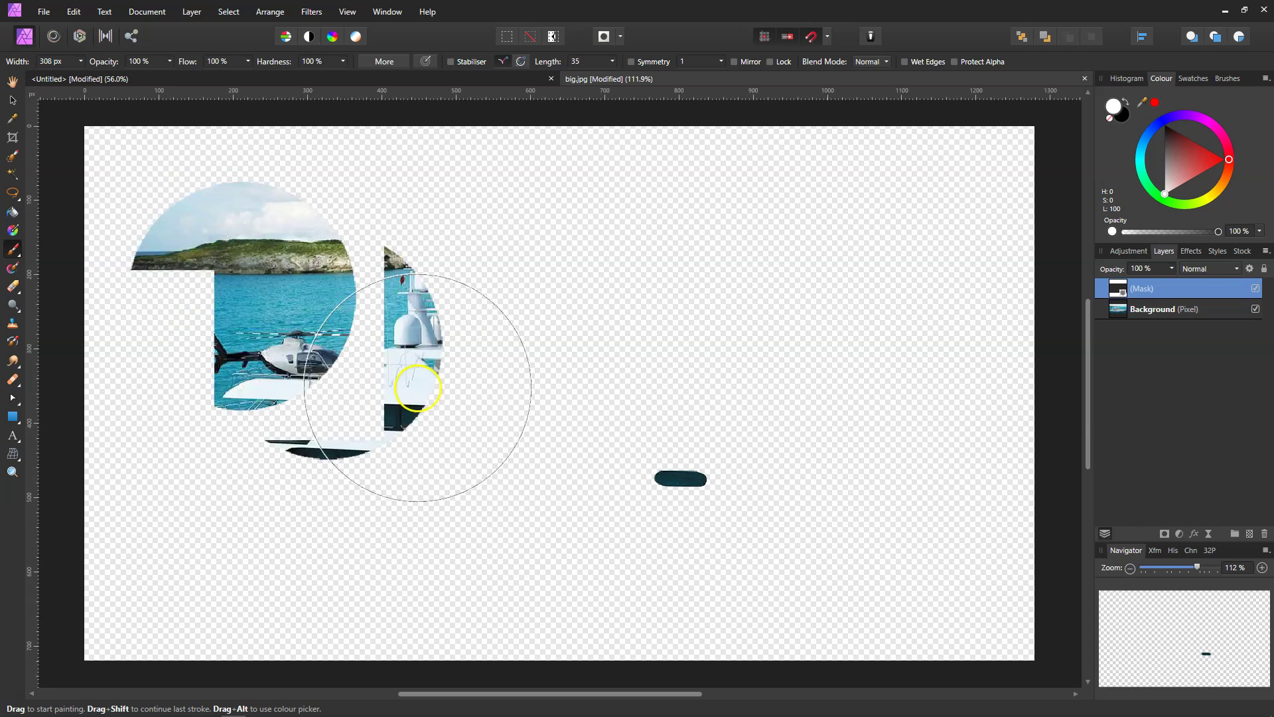
key("ctrl+z")
left_click(624, 450)
key("ctrl+z")
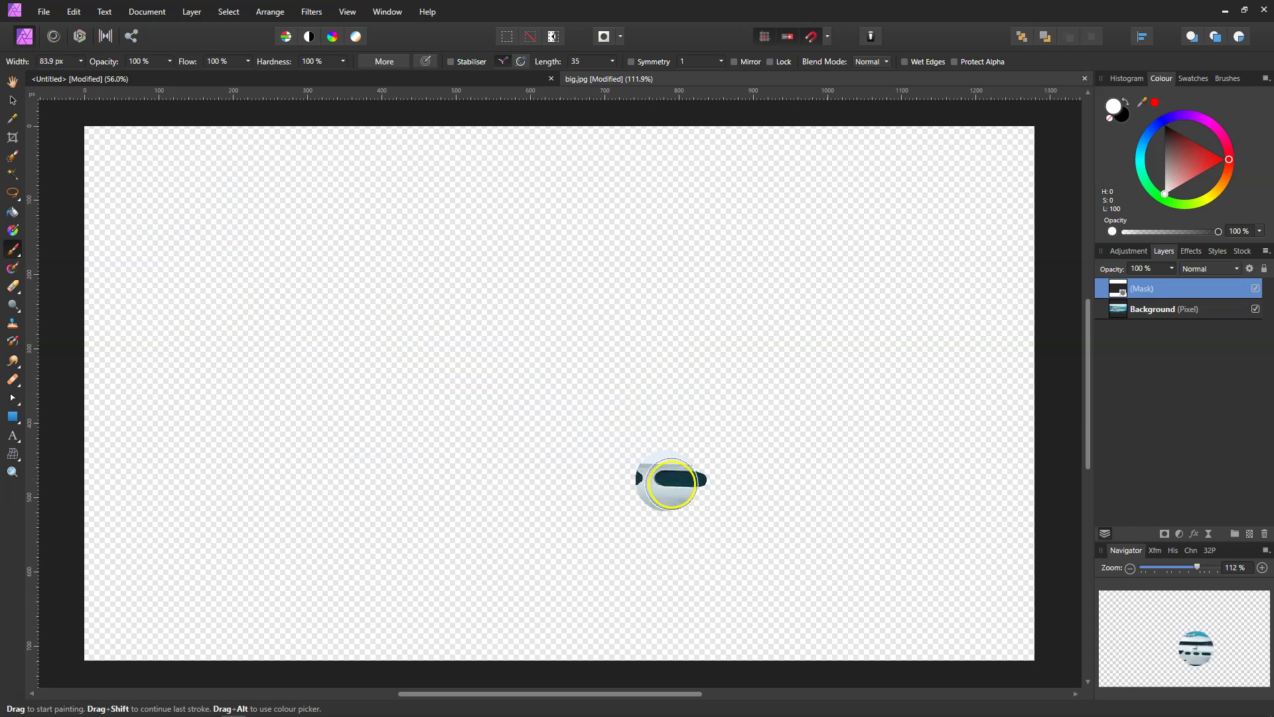
mouse_move(669, 478)
left_mouse_down()
mouse_move(691, 483)
mouse_move(181, 451)
mouse_move(260, 447)
left_mouse_up()
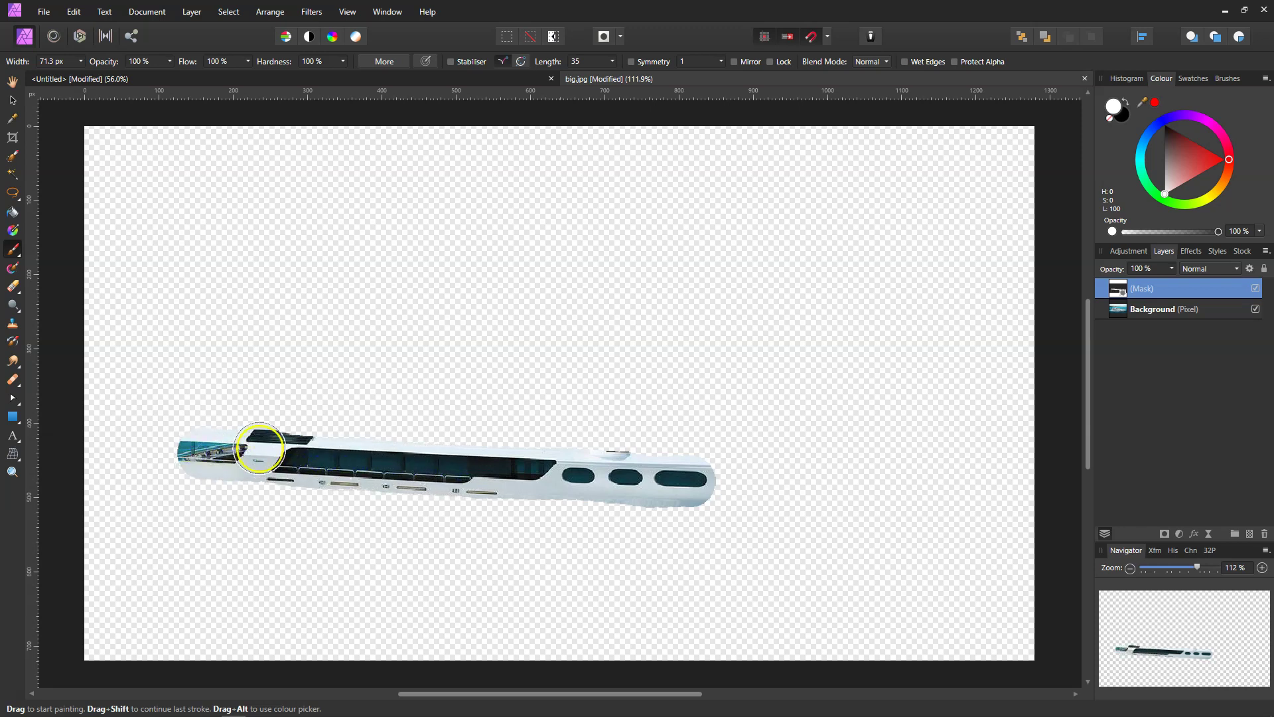